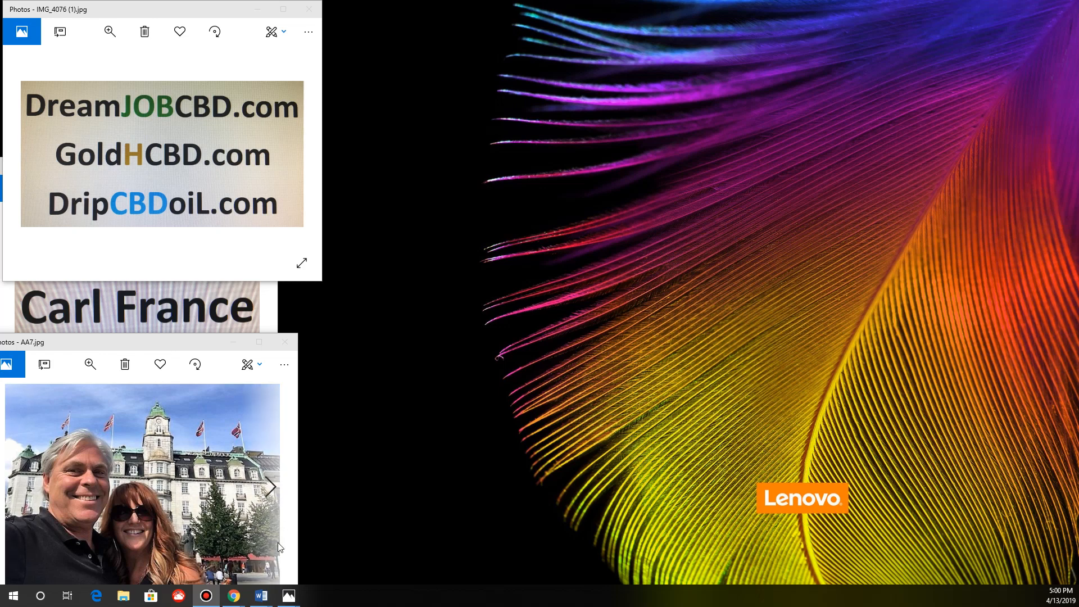
Minimize the three Photos windows (IMG_4076, IMG_4077, AA7) so only the wallpaper shows.
click(261, 10)
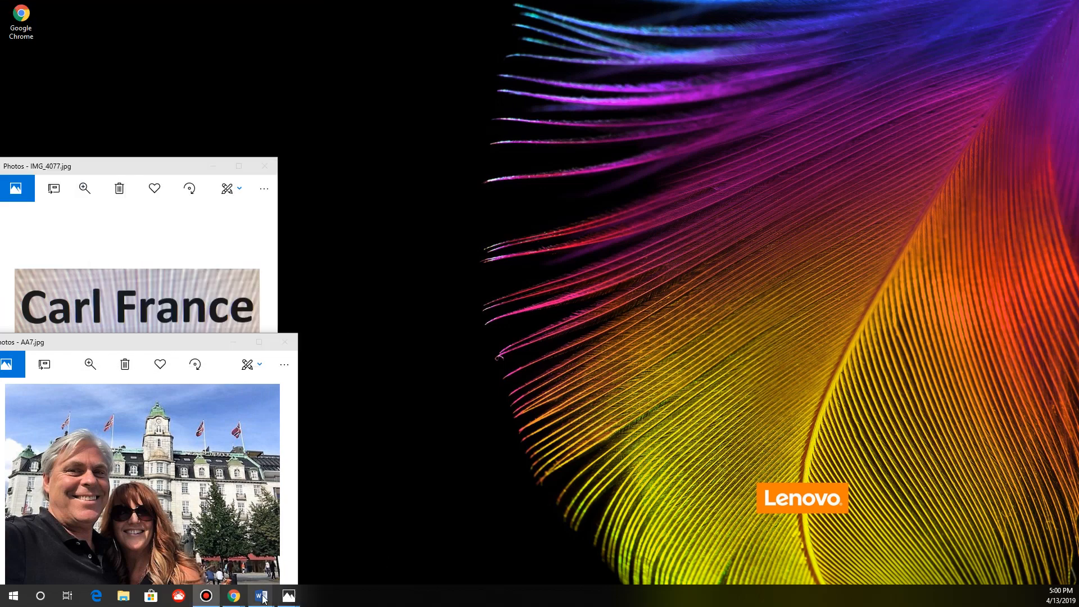
mouse_move(264, 602)
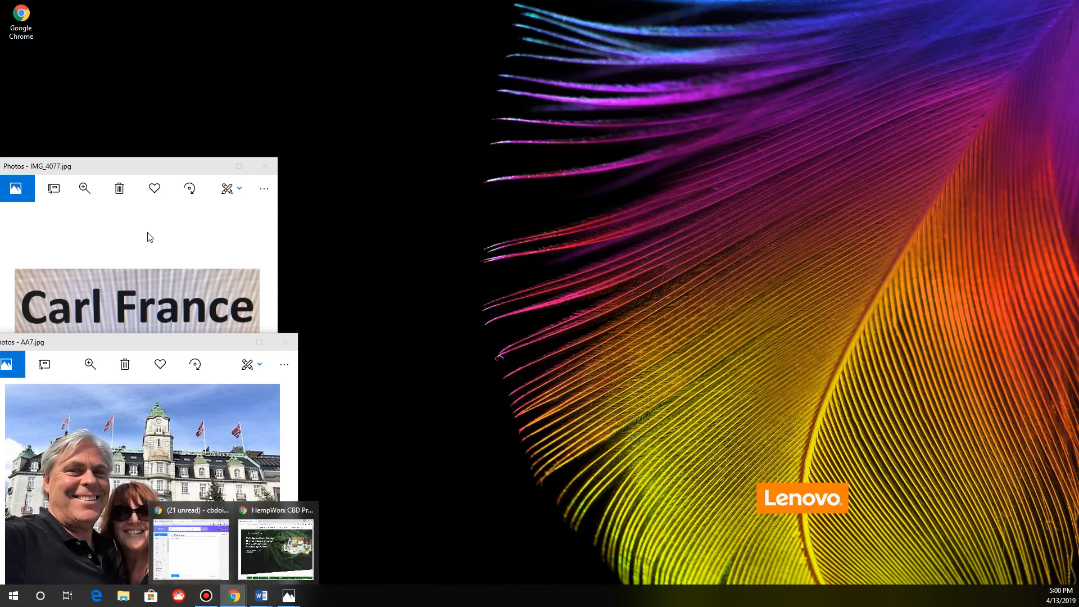
click(212, 168)
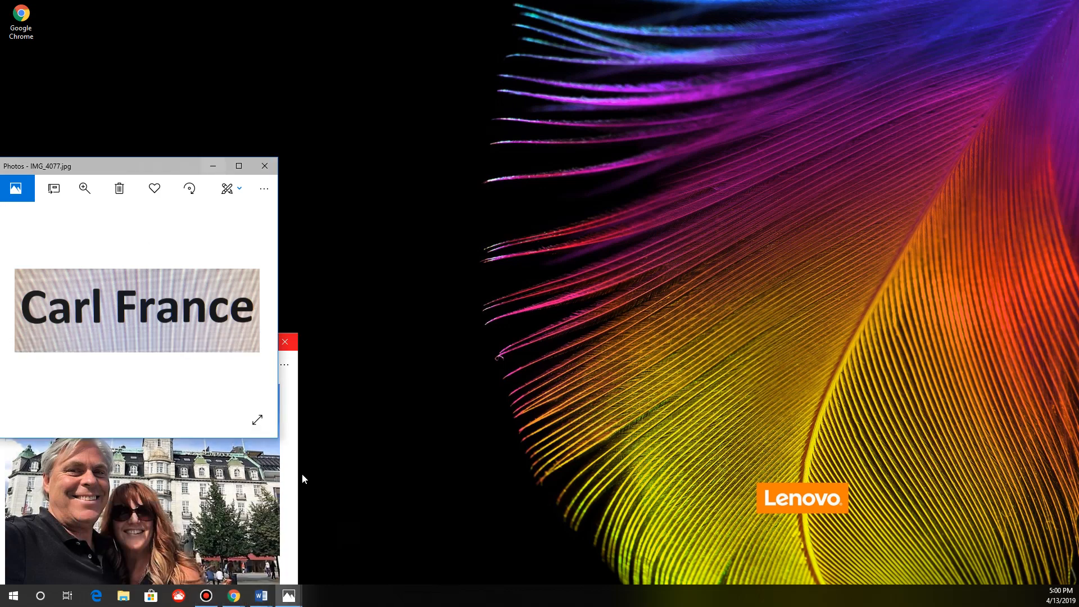
click(235, 342)
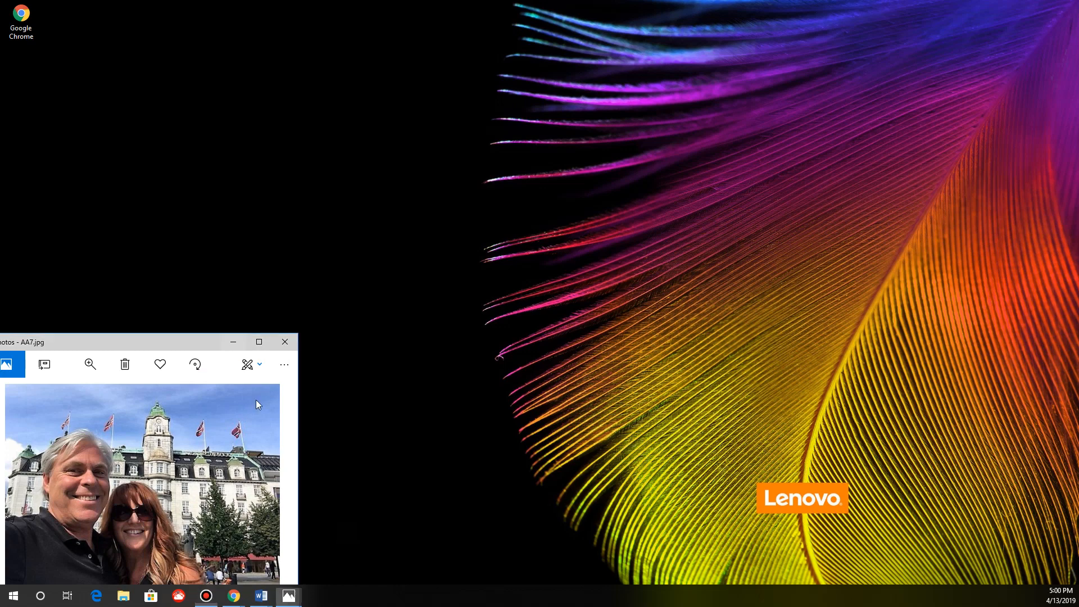
Bring up the HempWorx CBD products page in Chrome, then the recovered Word letter.
mouse_move(234, 602)
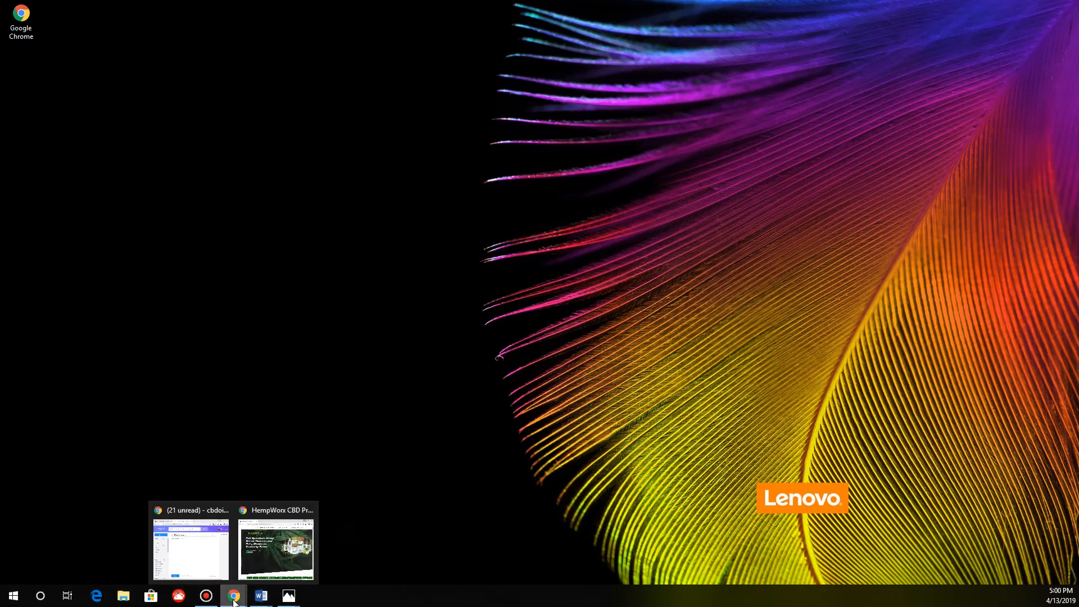
click(284, 559)
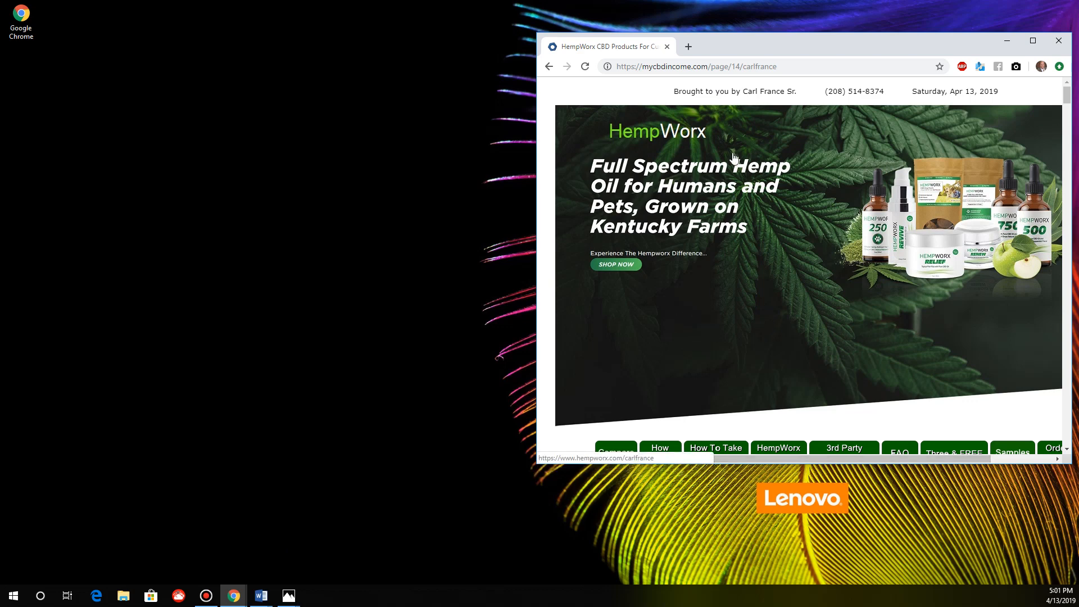
click(749, 67)
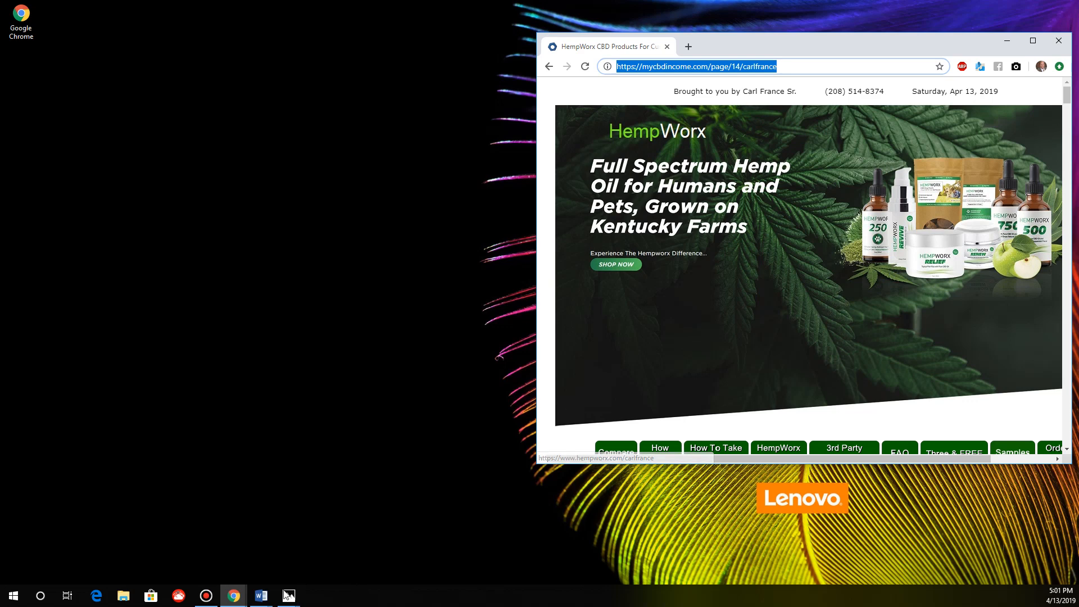
click(233, 599)
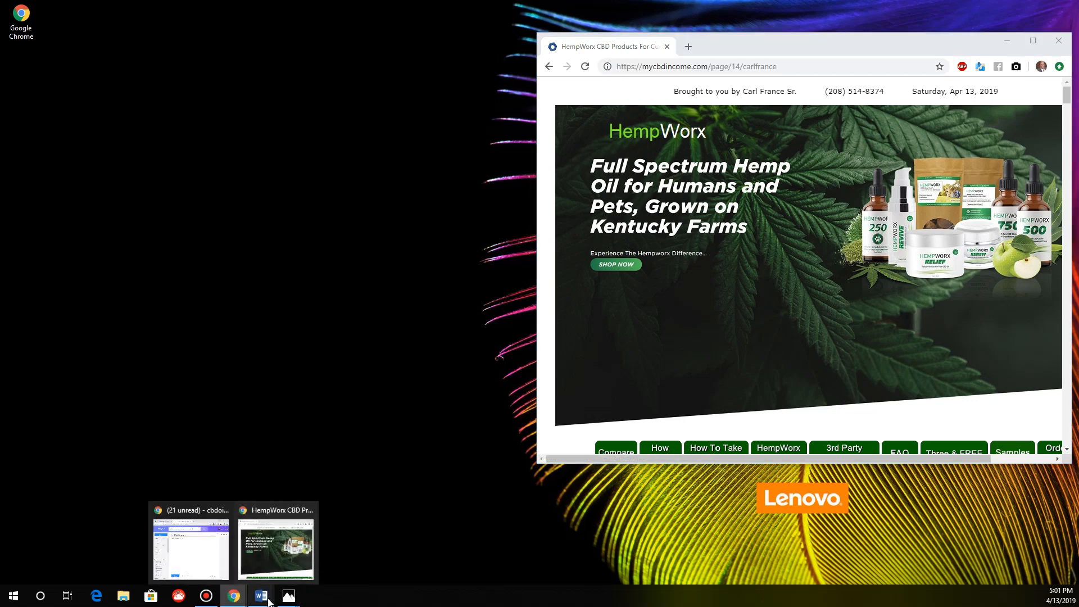
mouse_move(263, 600)
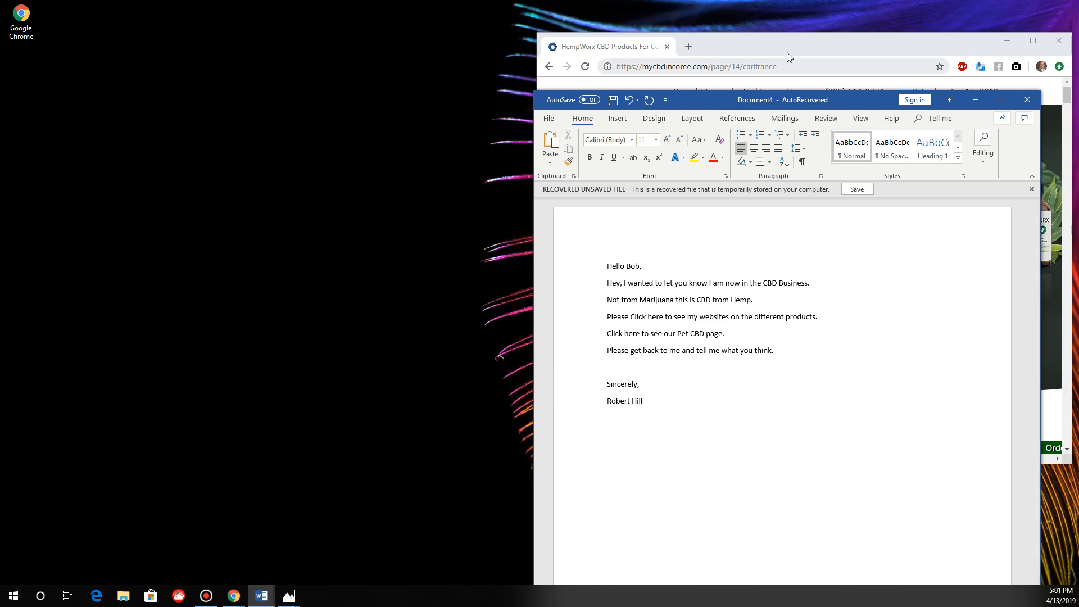
Snap the HempWorx Chrome window to the left half and select the Word letter text.
drag(800, 53, 261, 25)
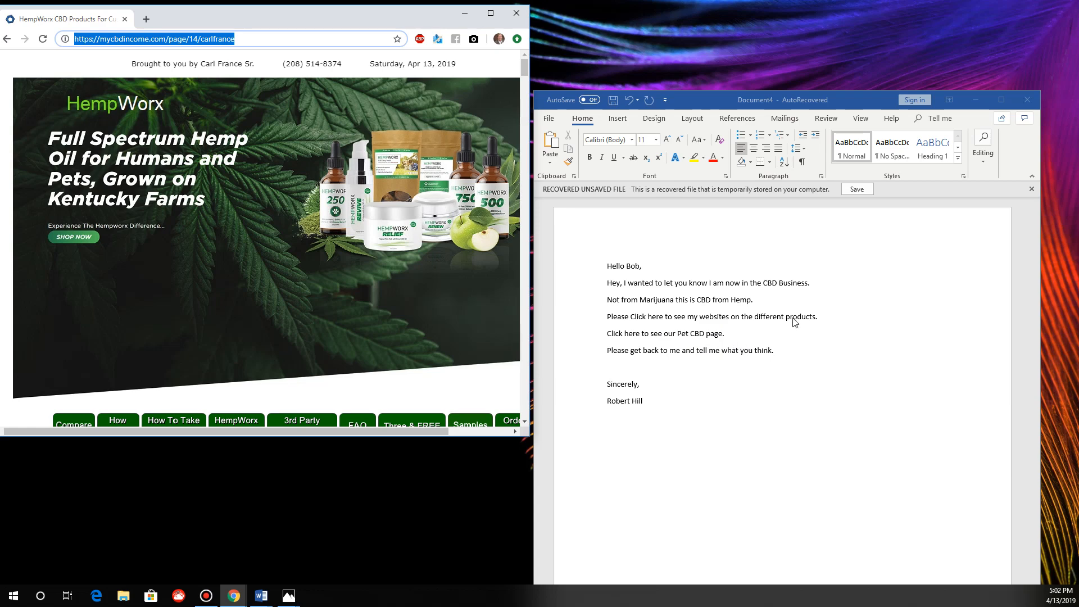
click(646, 408)
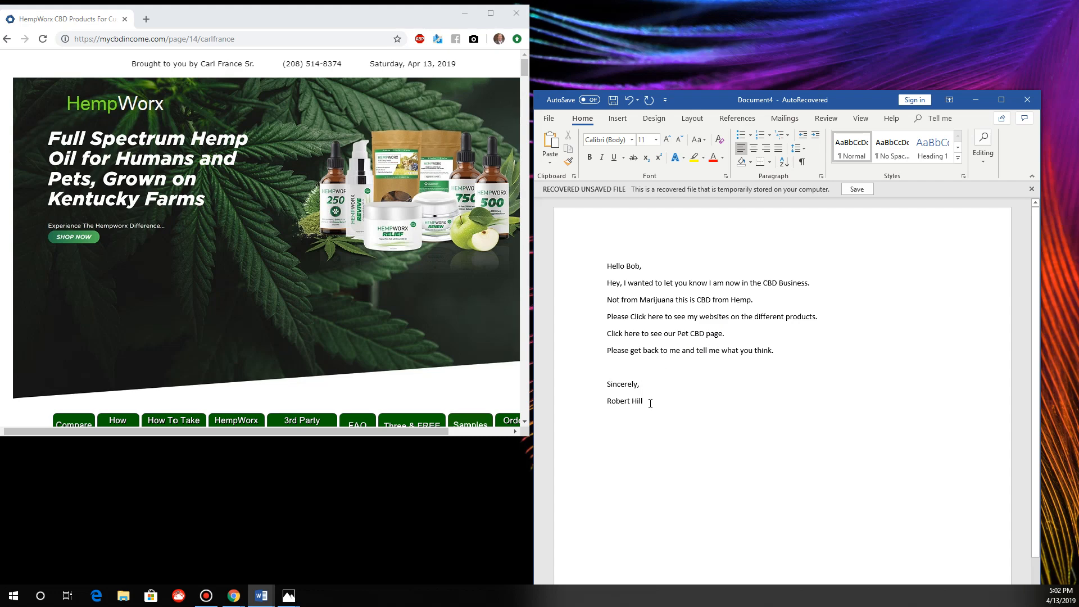
drag(637, 390, 608, 260)
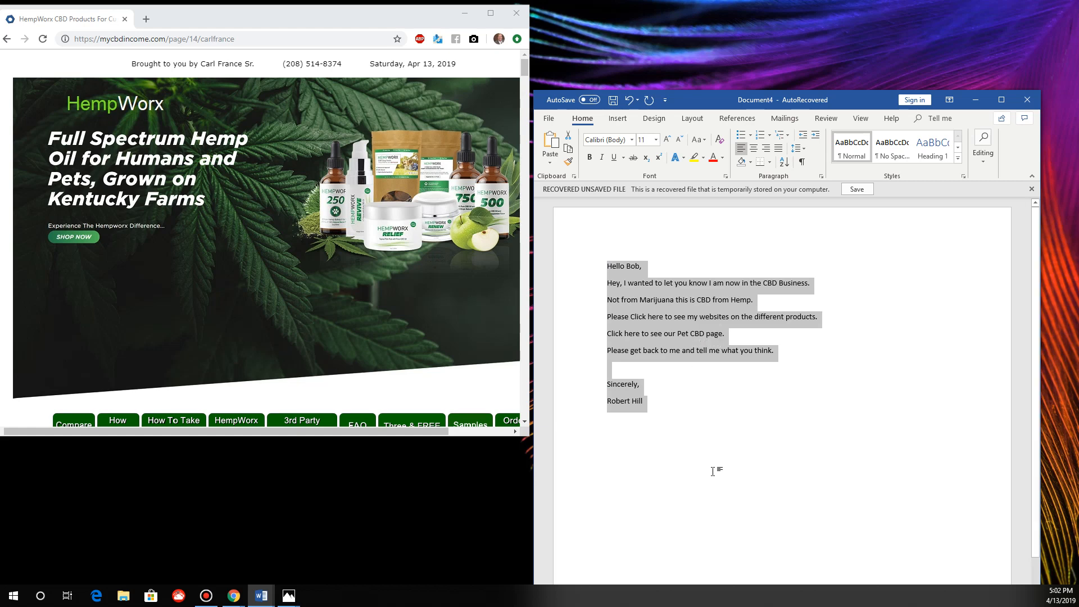
Reselect the whole letter and set its font size to 18 point from the mini toolbar.
click(731, 449)
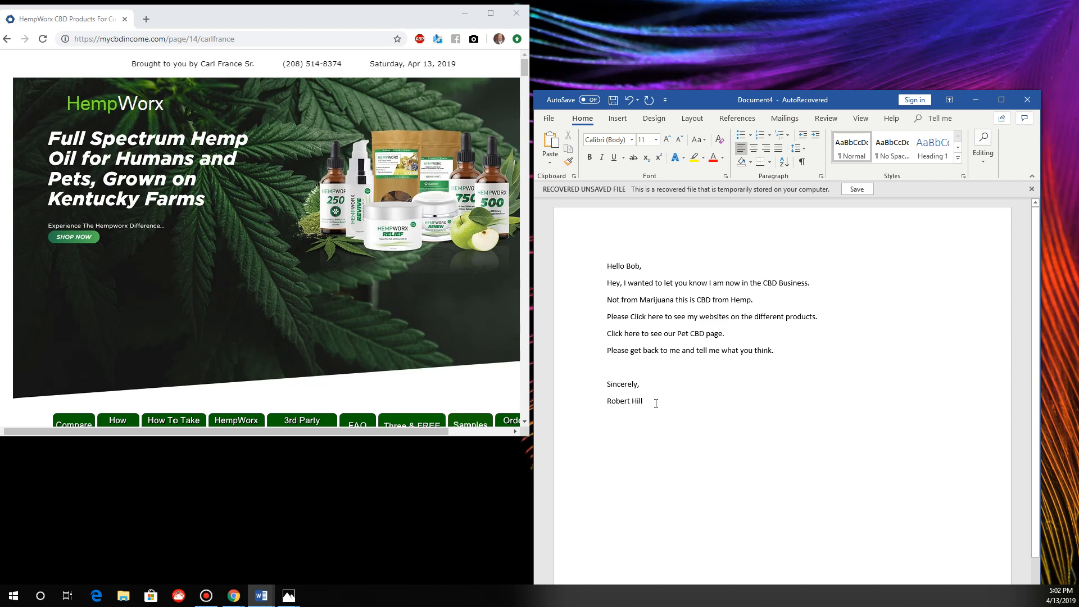
drag(638, 395, 613, 262)
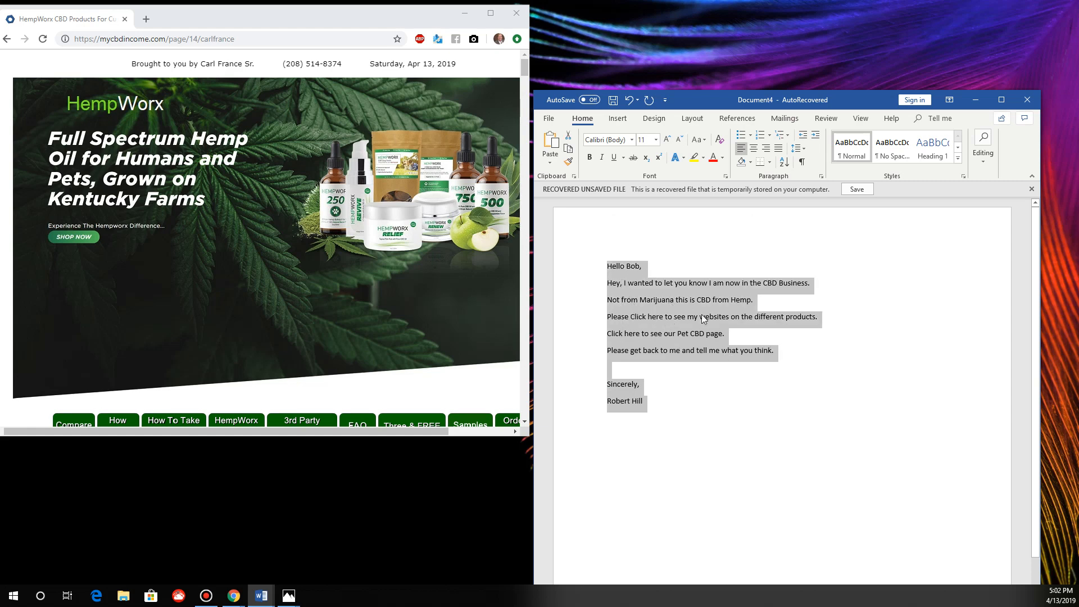
right_click(638, 284)
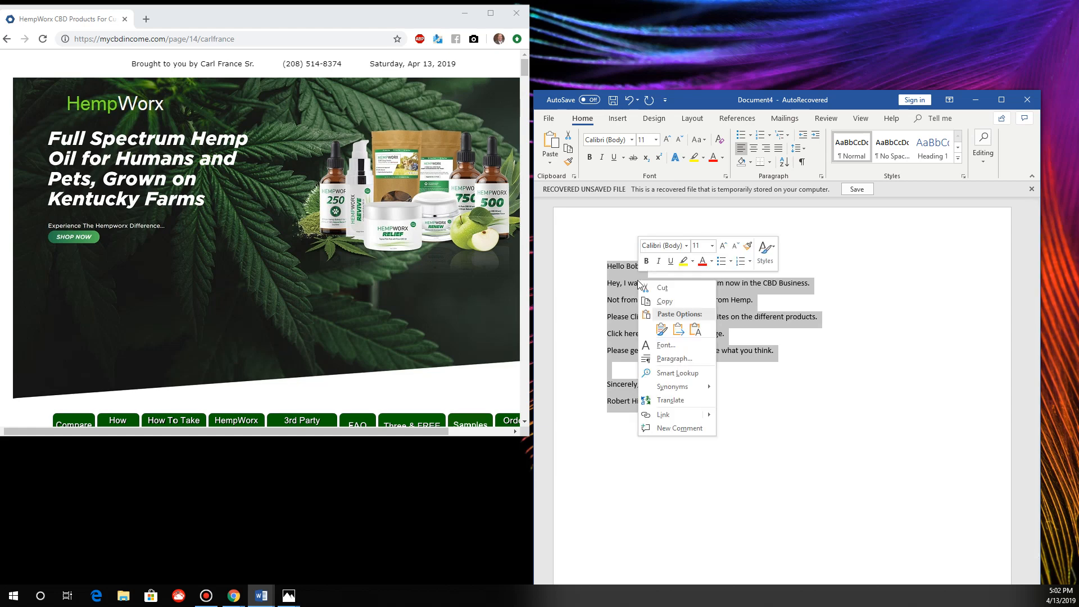
click(712, 246)
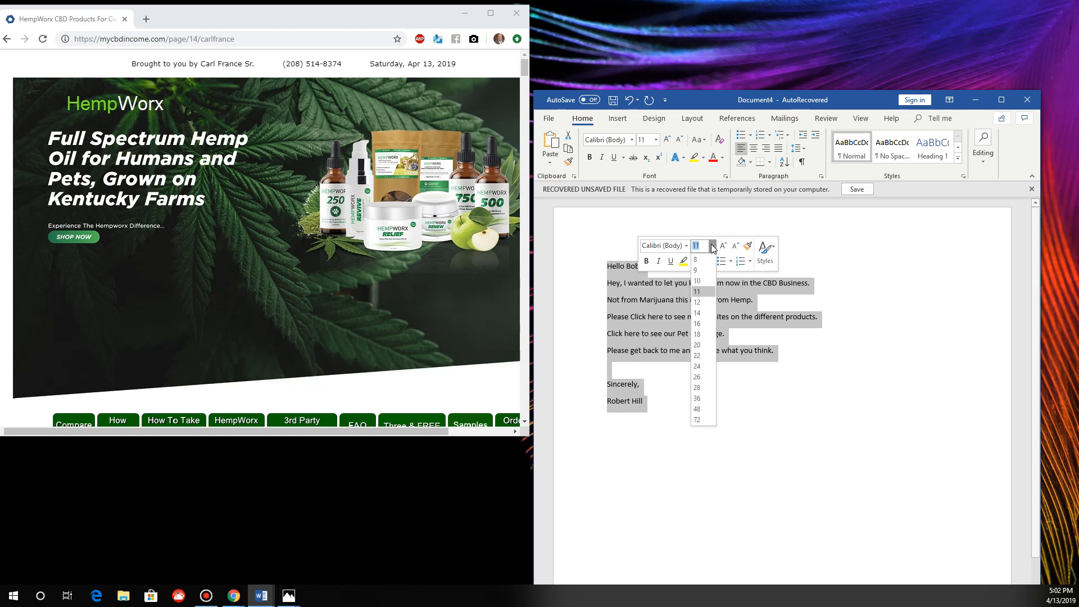
click(700, 335)
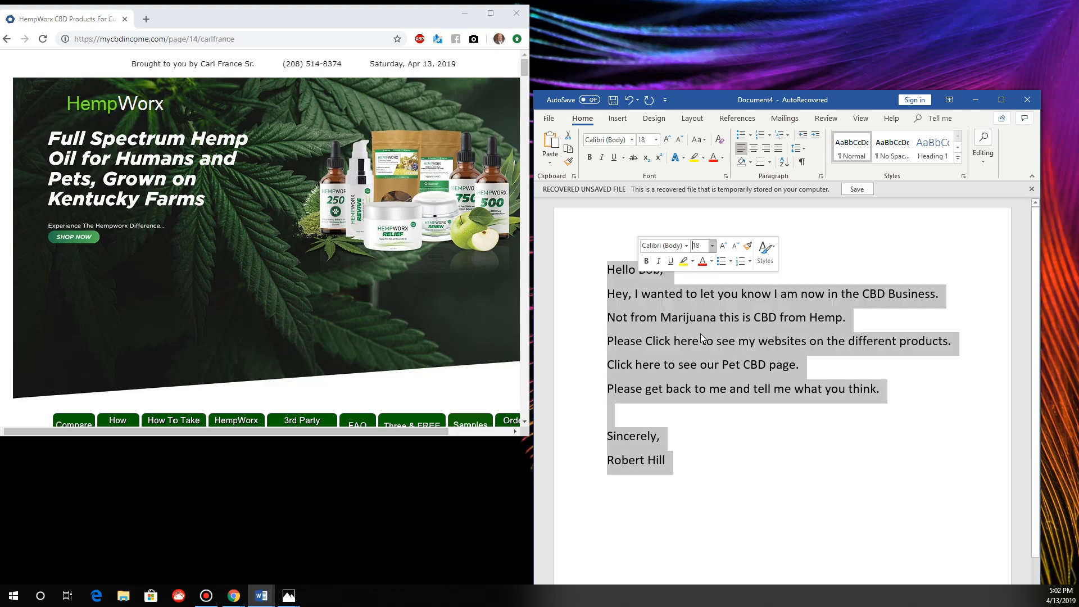
click(736, 487)
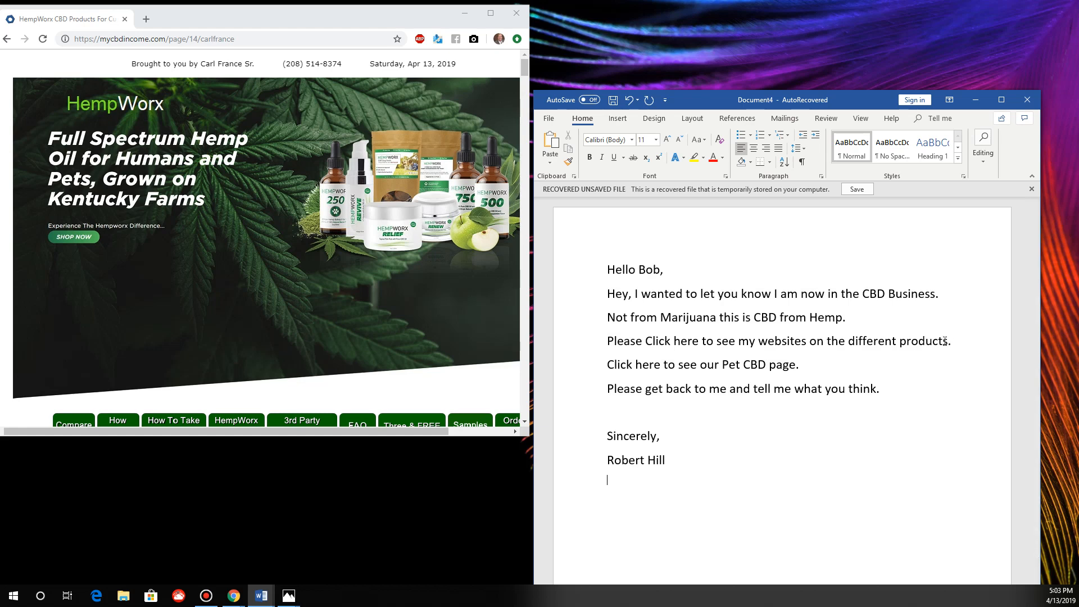
Select the 'Please Click here…' websites sentence, then switch to the Chrome window.
drag(945, 341, 629, 342)
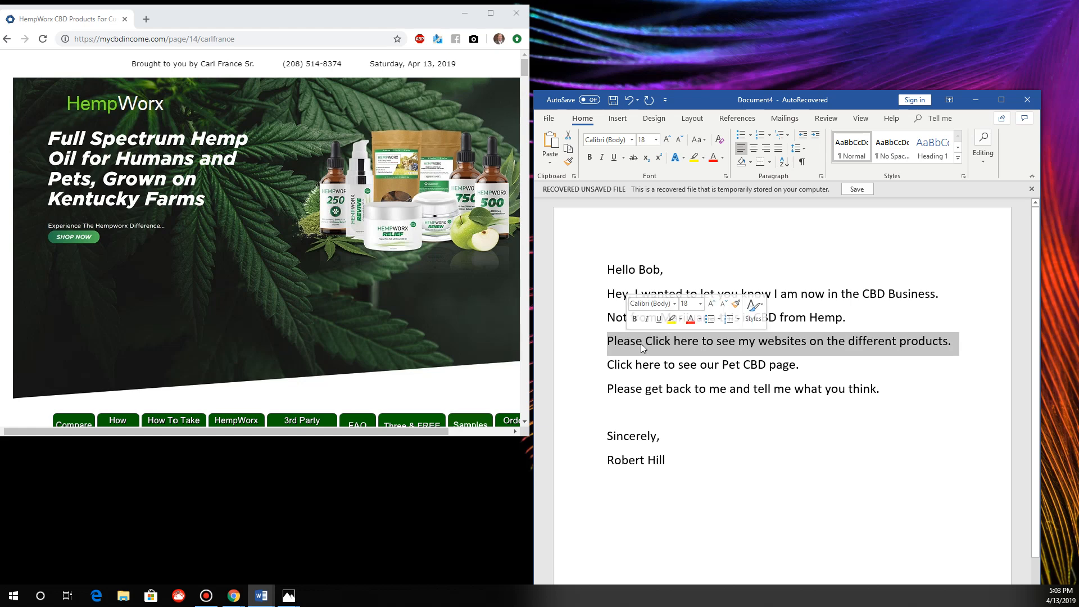
right_click(646, 344)
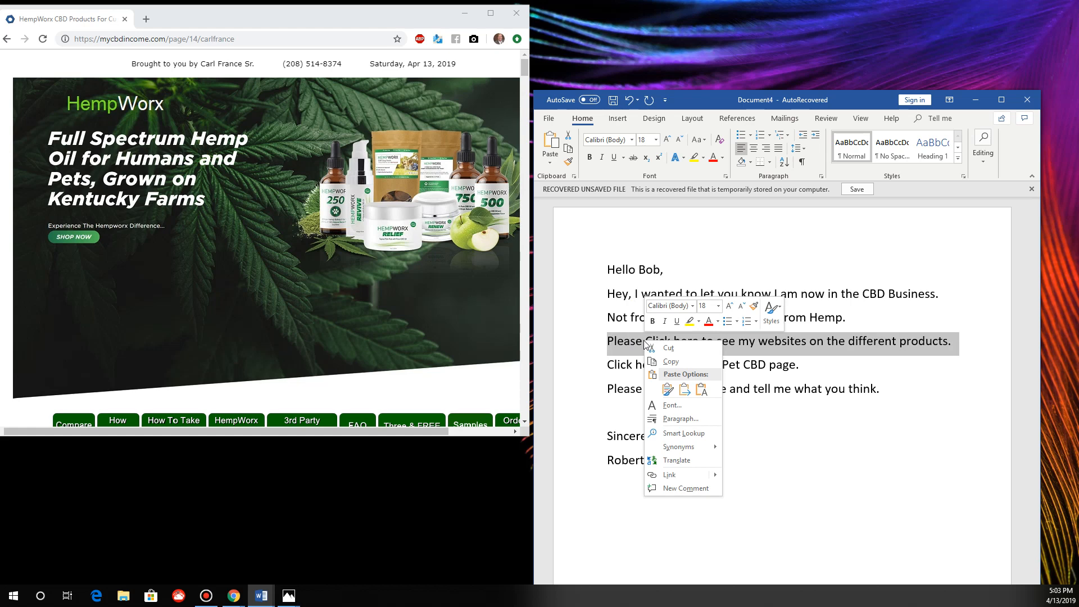
key(Escape)
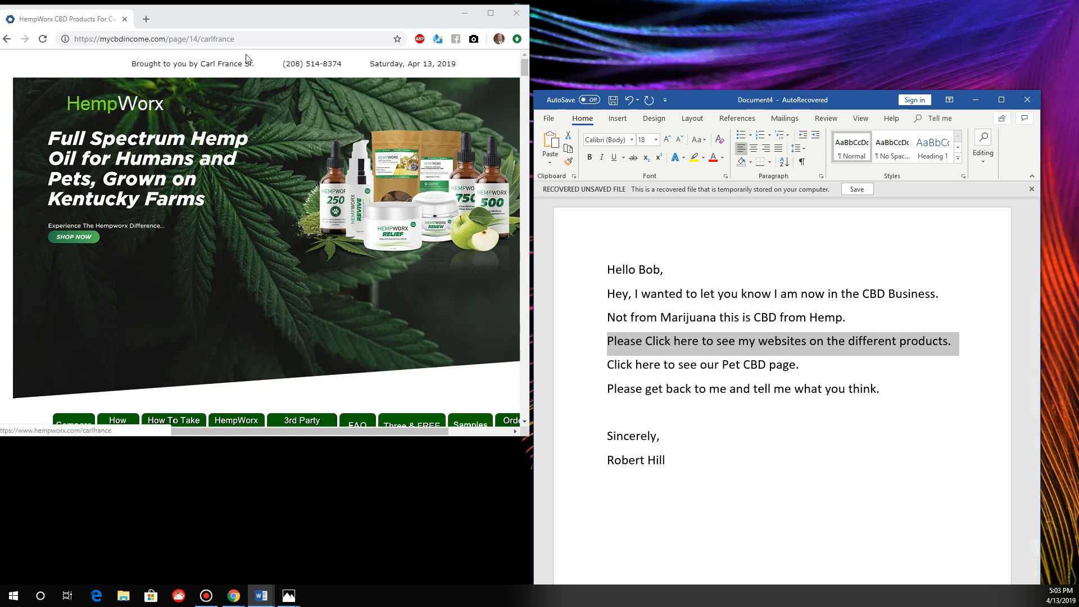
click(213, 36)
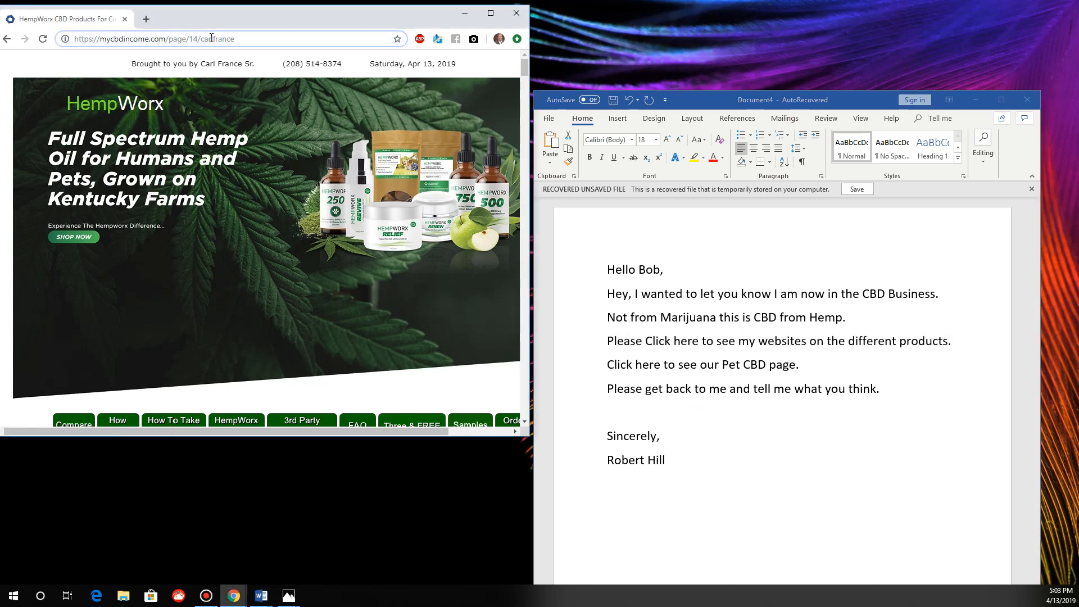
Copy the HempWorx products page URL from Chrome's address bar.
click(212, 38)
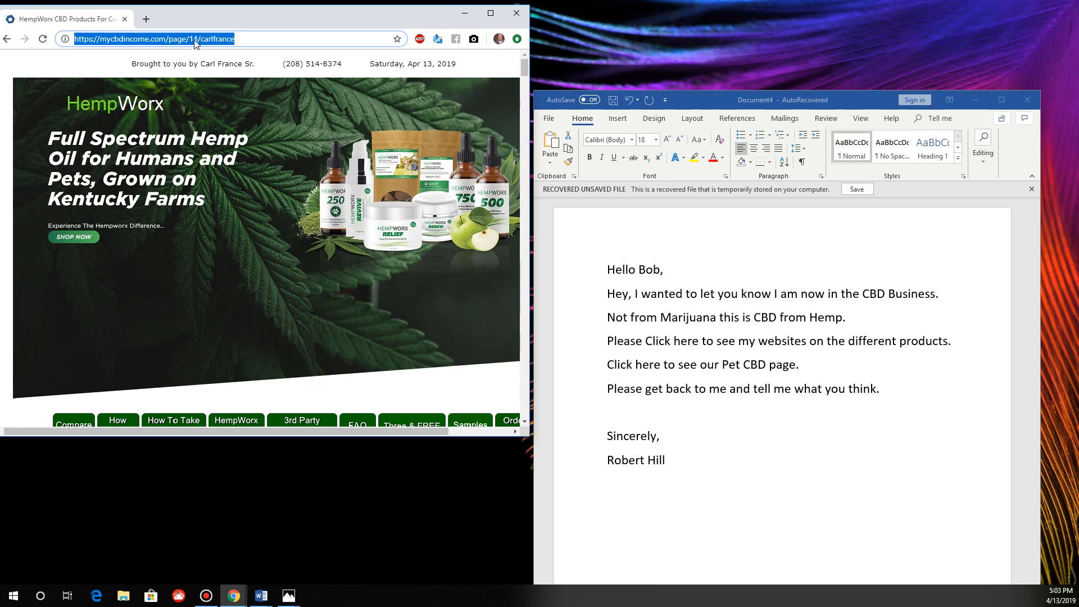
right_click(196, 44)
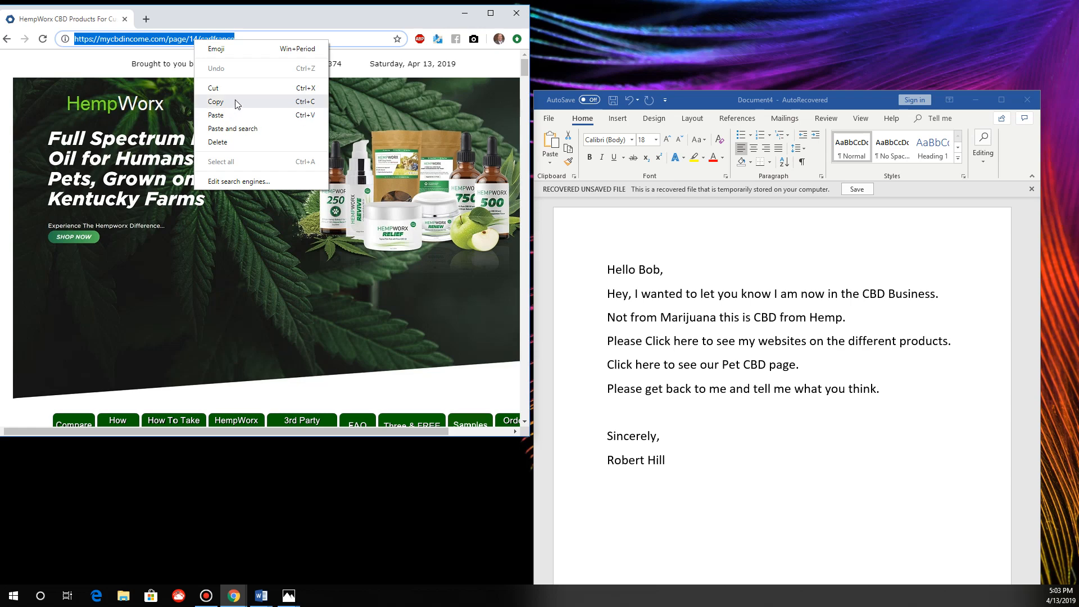
click(236, 104)
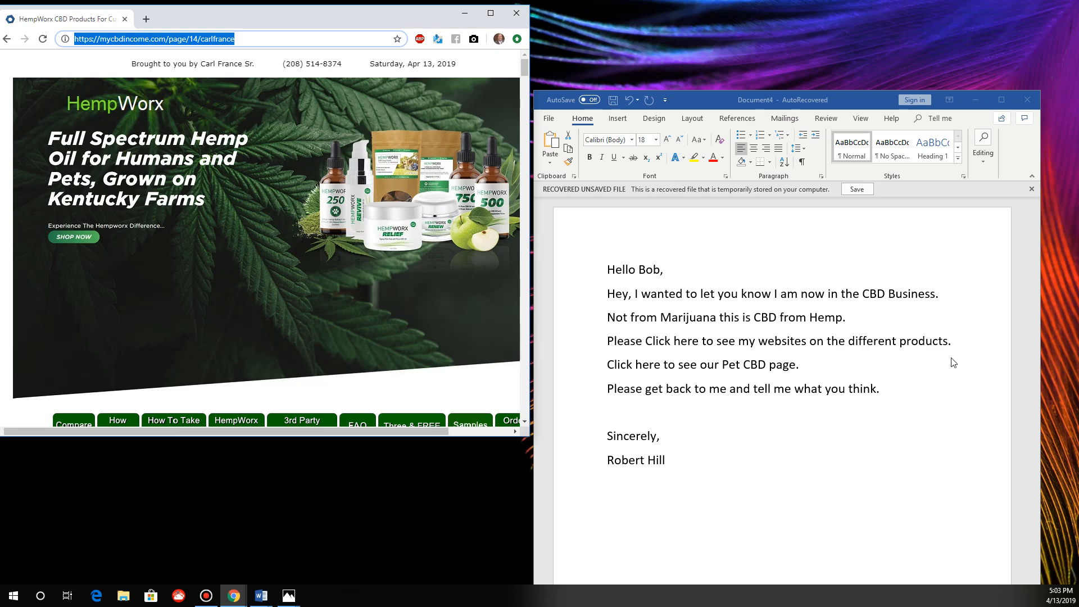
triple_click(957, 344)
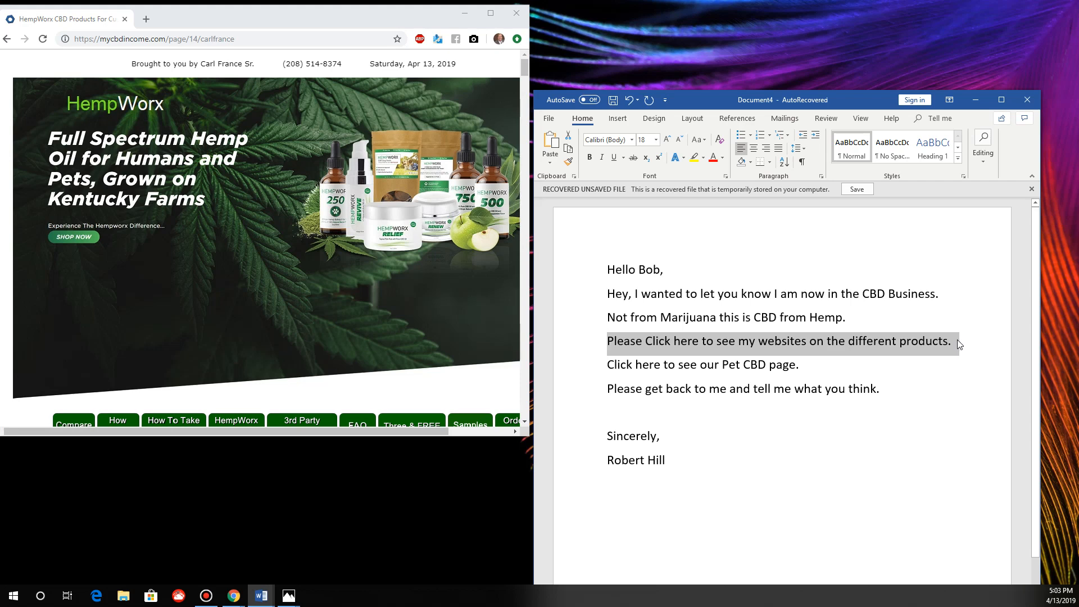
right_click(849, 344)
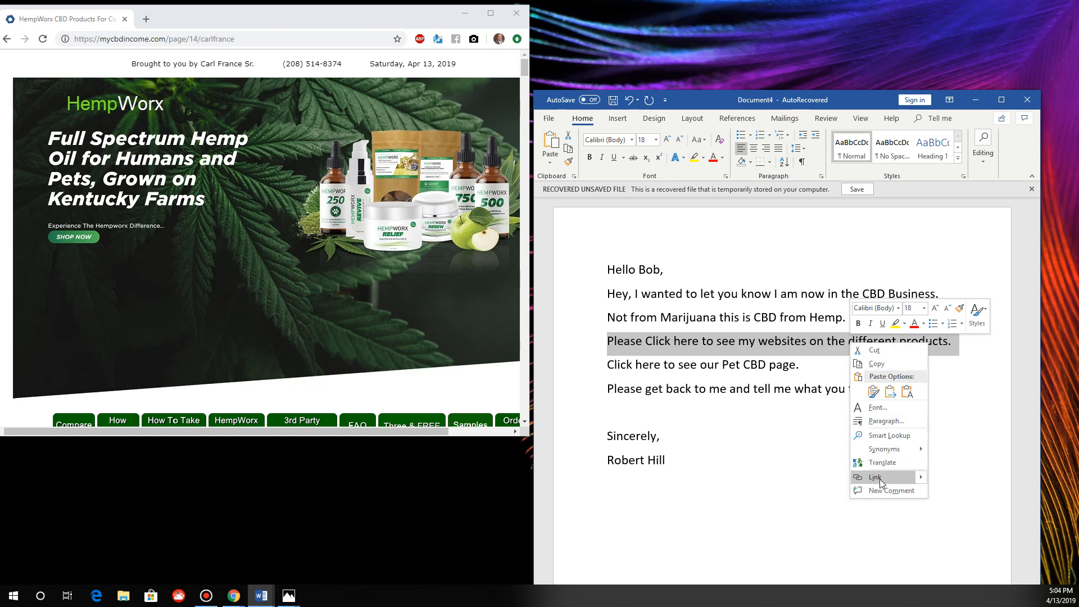
click(920, 477)
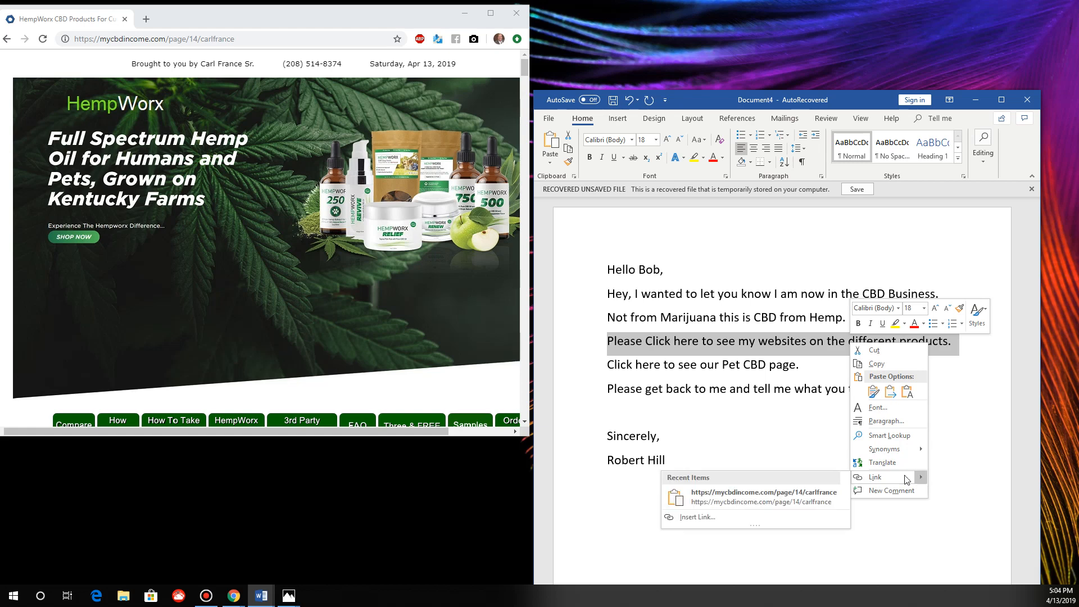
click(812, 499)
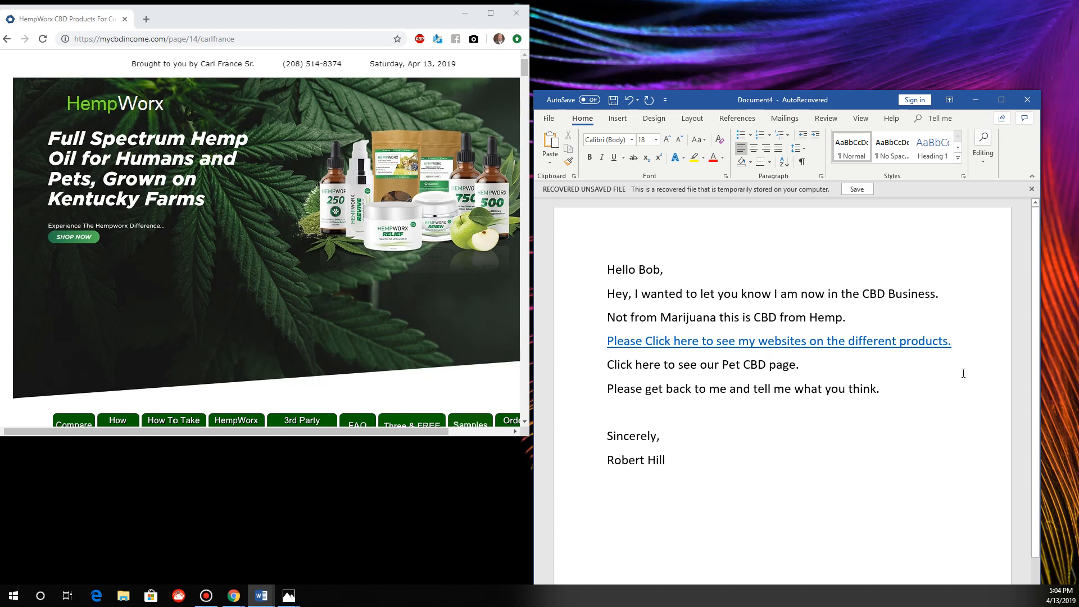
right_click(806, 345)
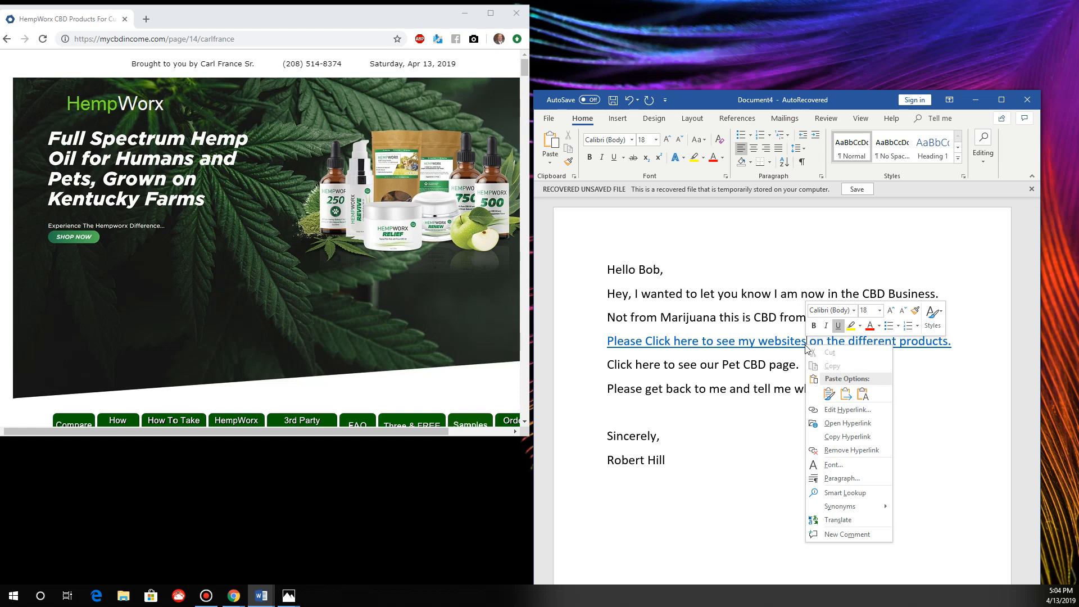
click(846, 409)
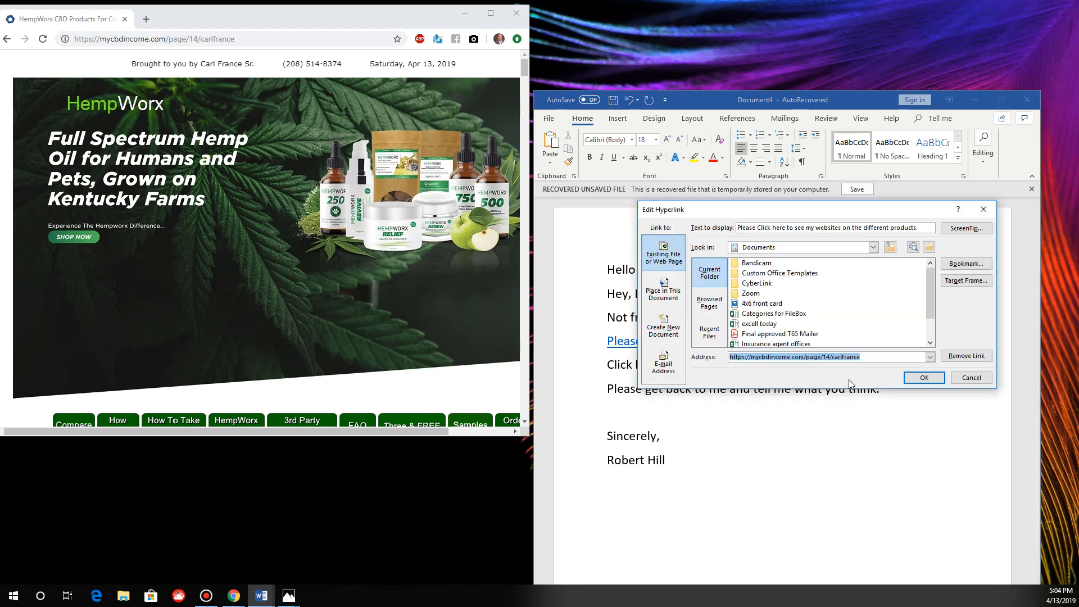
click(870, 357)
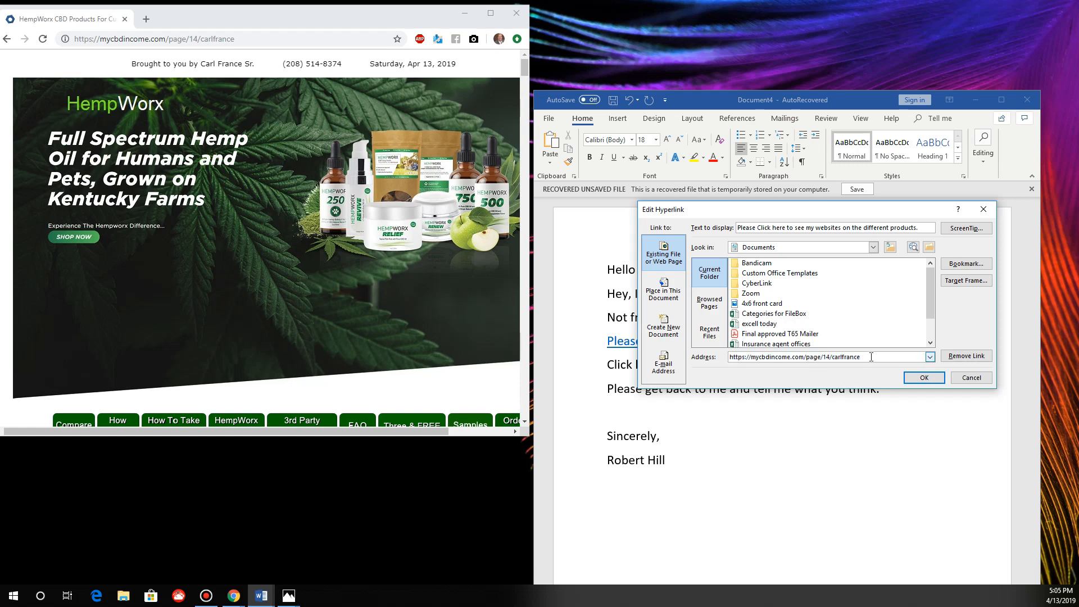
drag(870, 357, 834, 358)
key(BackSpace)
click(924, 378)
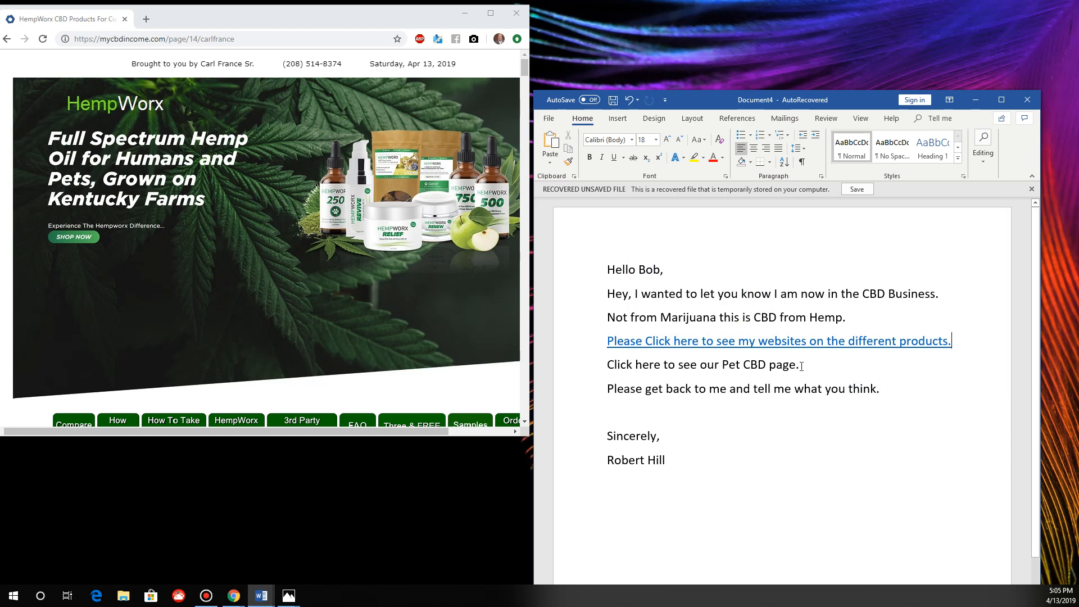
drag(801, 365, 622, 366)
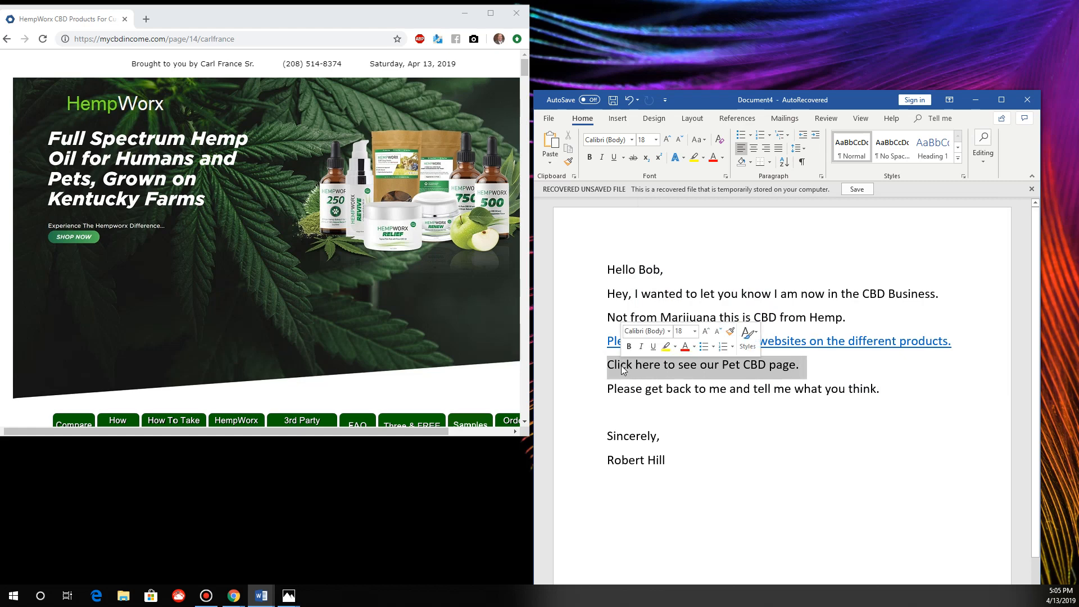
right_click(673, 365)
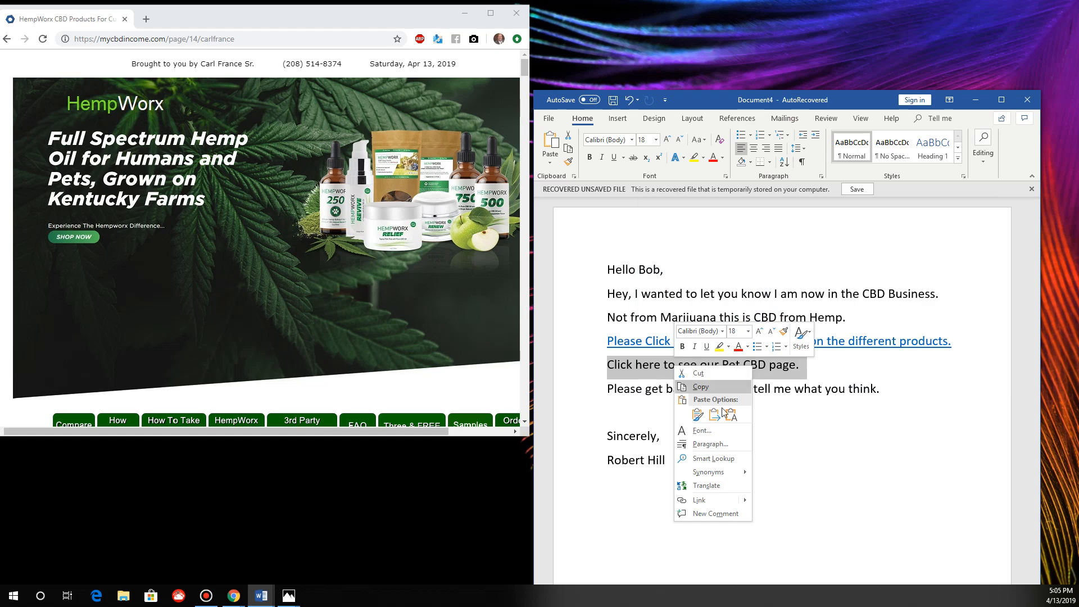
mouse_move(746, 500)
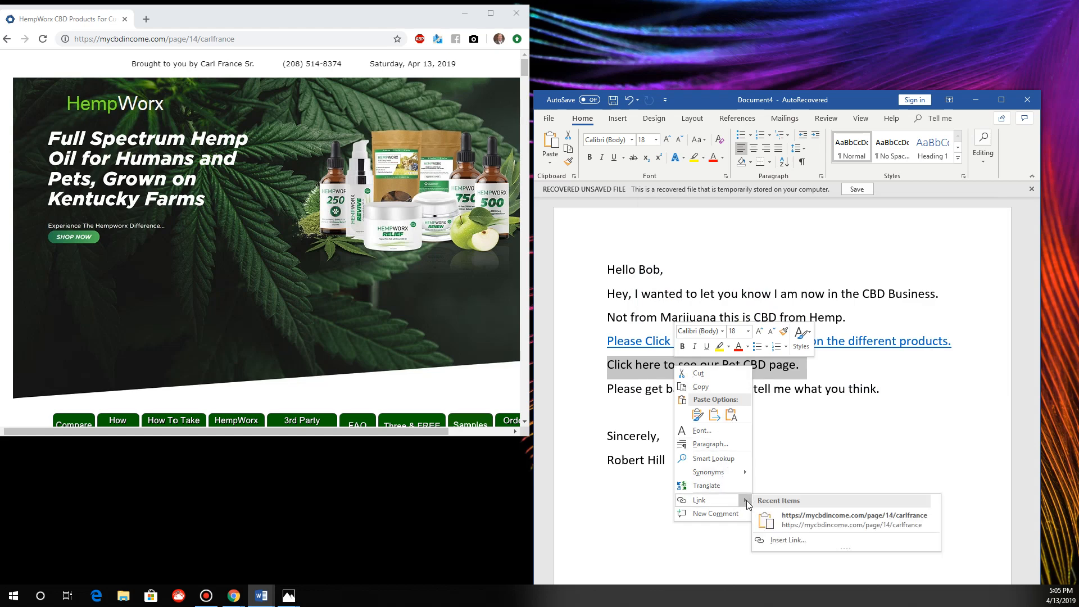
click(798, 540)
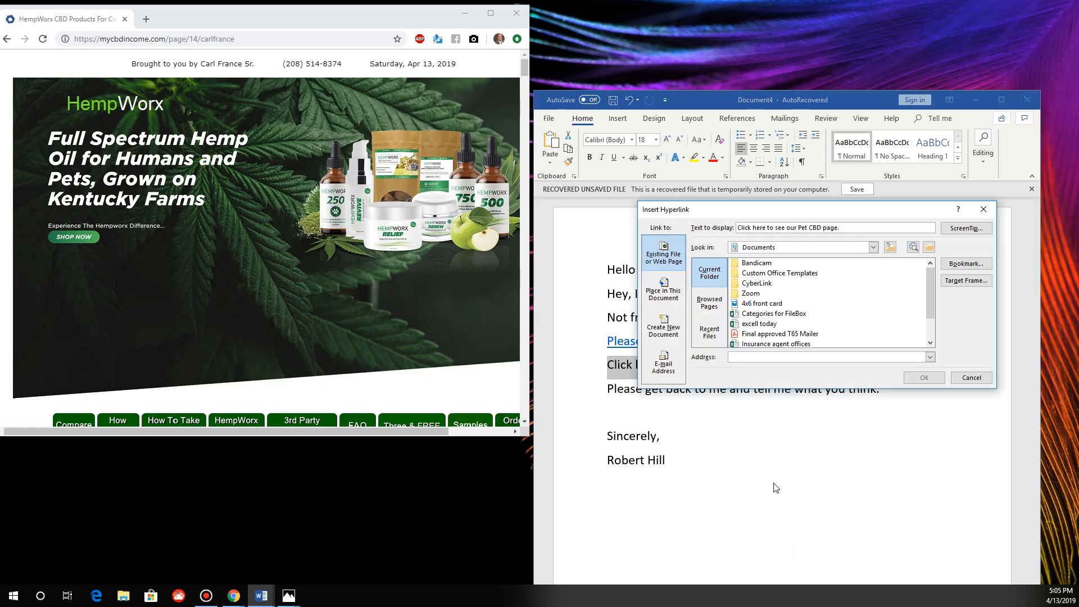
right_click(740, 357)
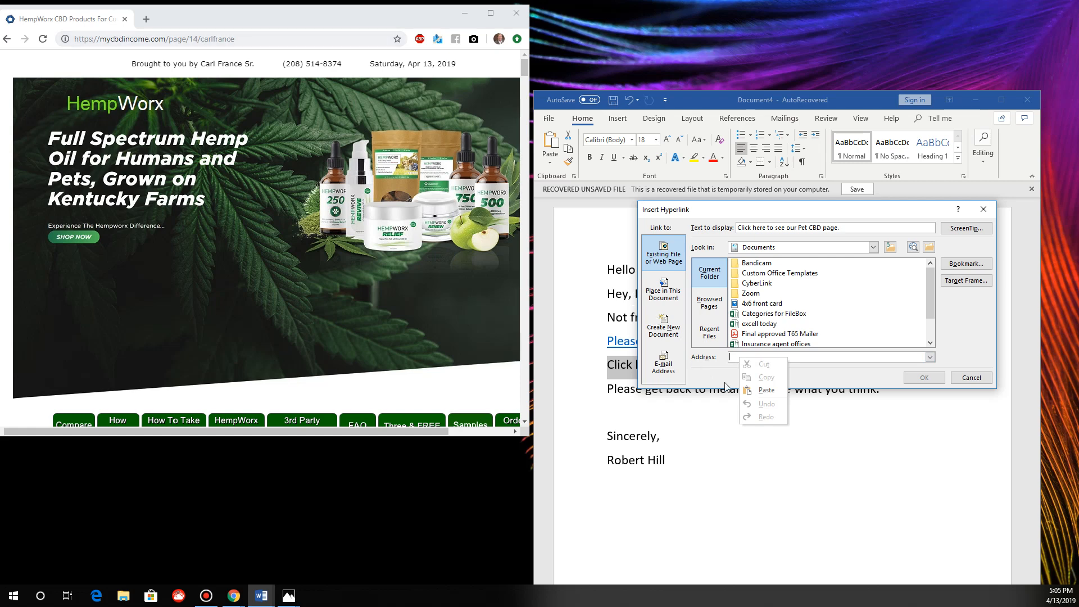
click(772, 392)
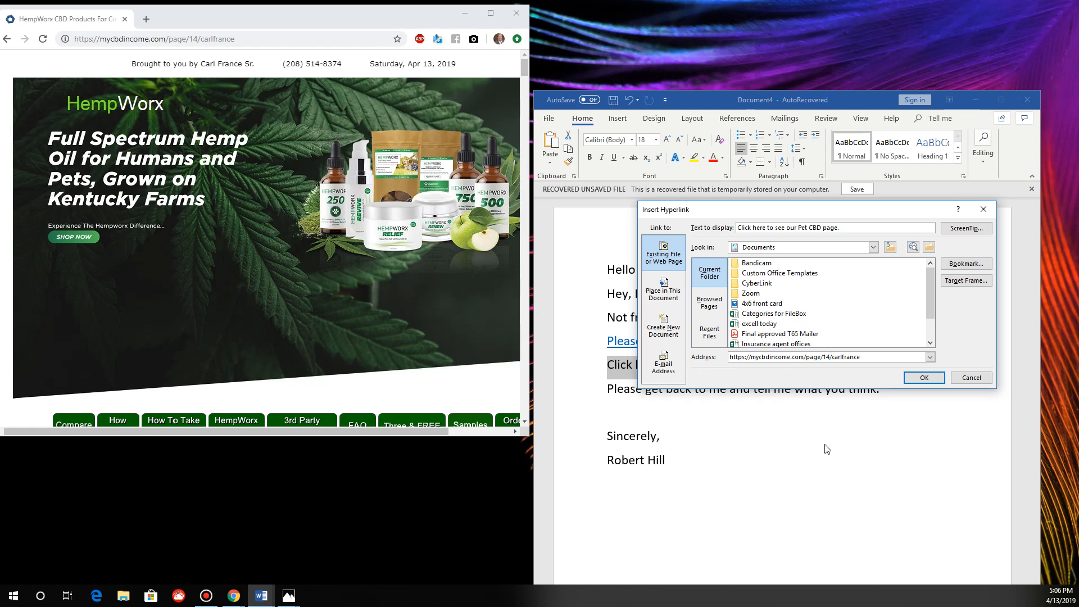
key(BackSpace)
key(BackSpace)
text(41)
click(921, 377)
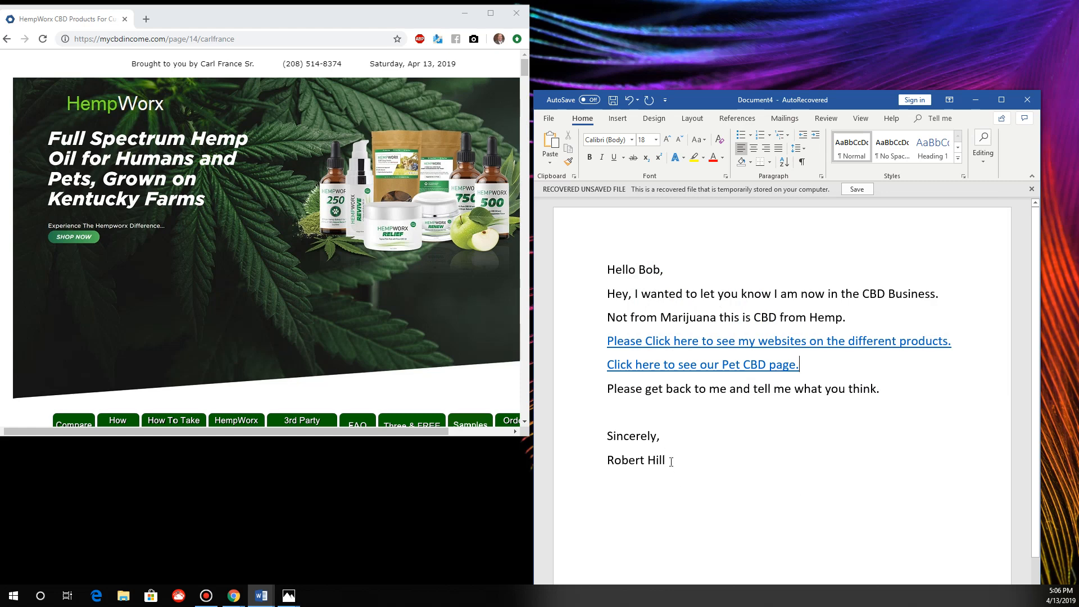
Select the whole 18-point letter with its two hyperlinks and copy it.
drag(669, 461, 618, 253)
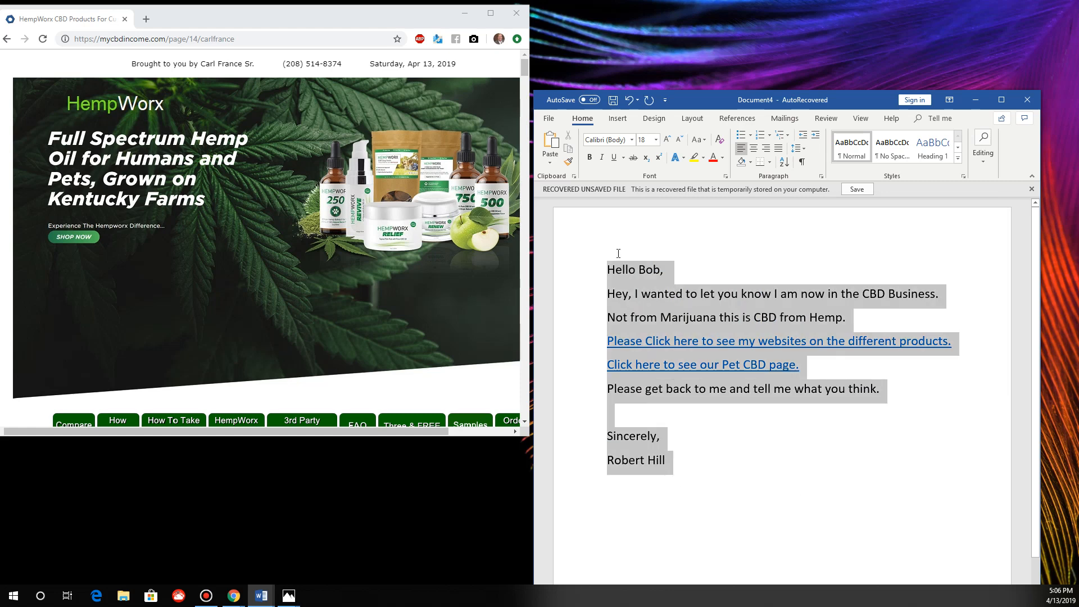
click(709, 483)
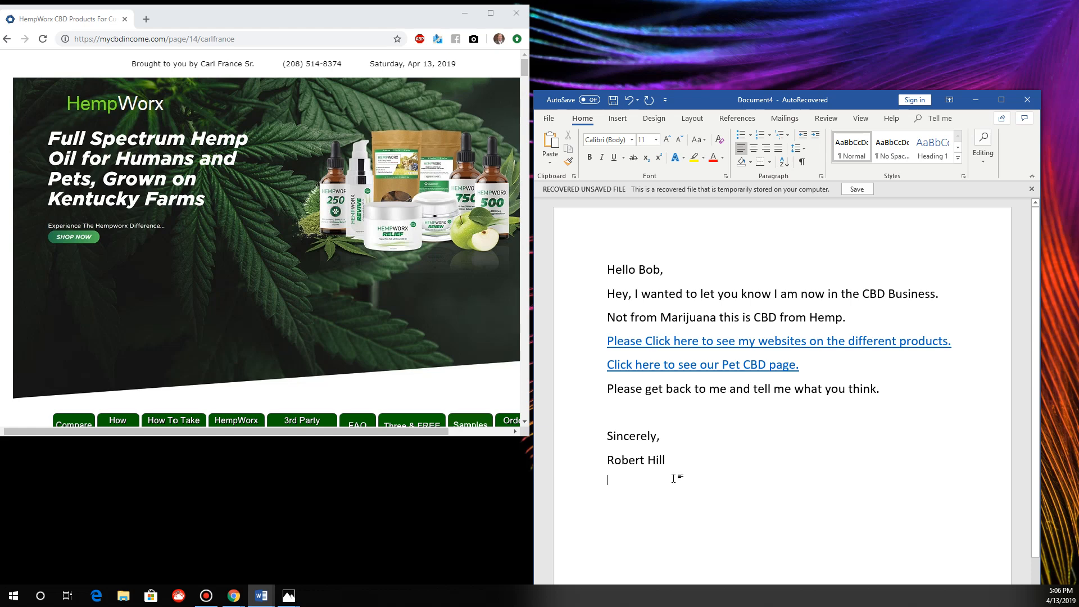
drag(673, 477, 608, 269)
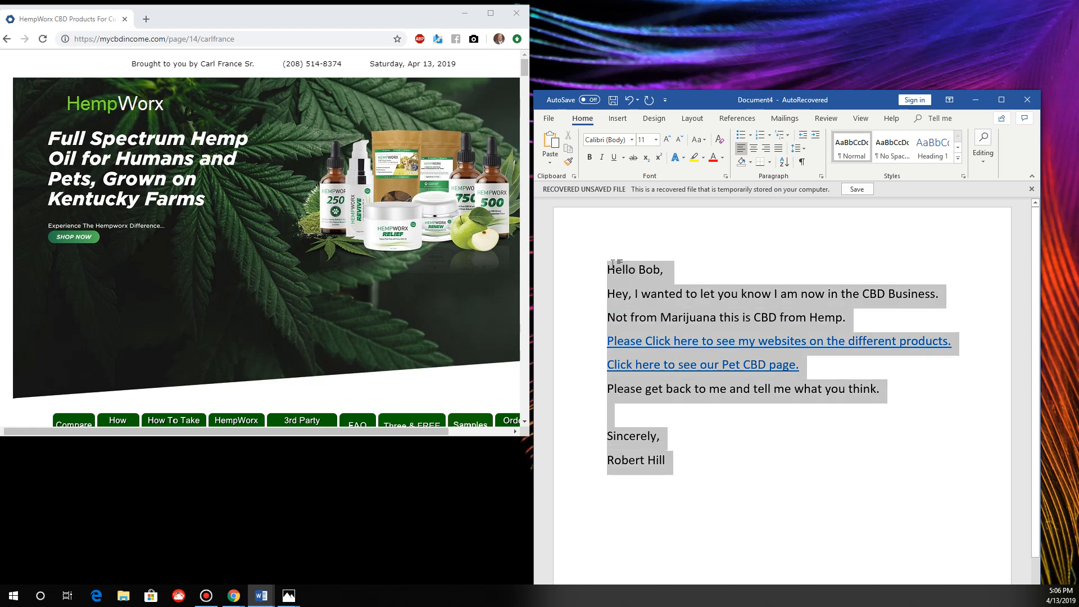
right_click(711, 306)
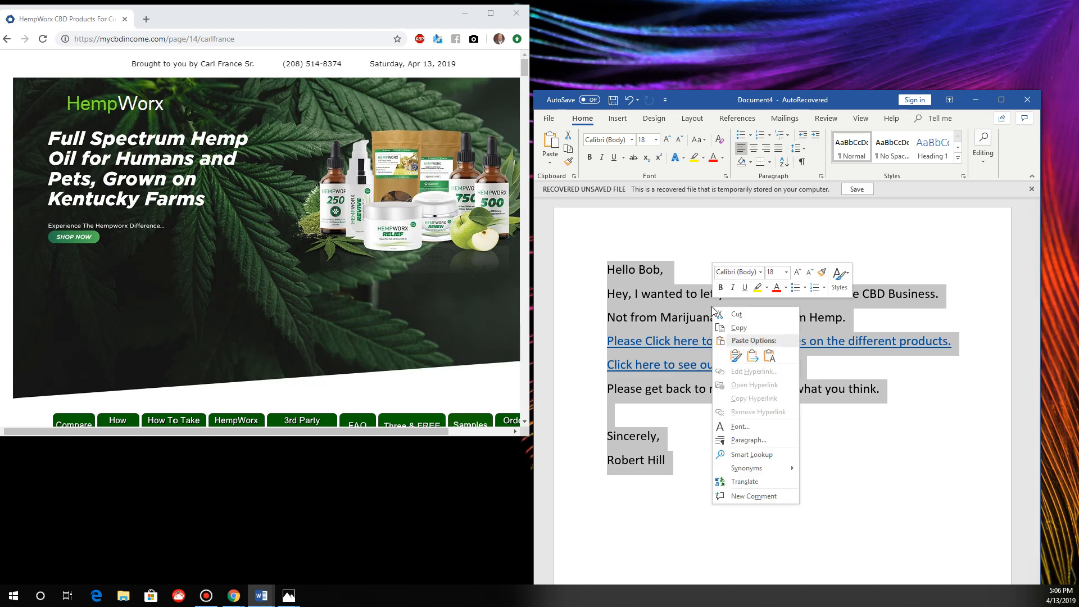
click(746, 329)
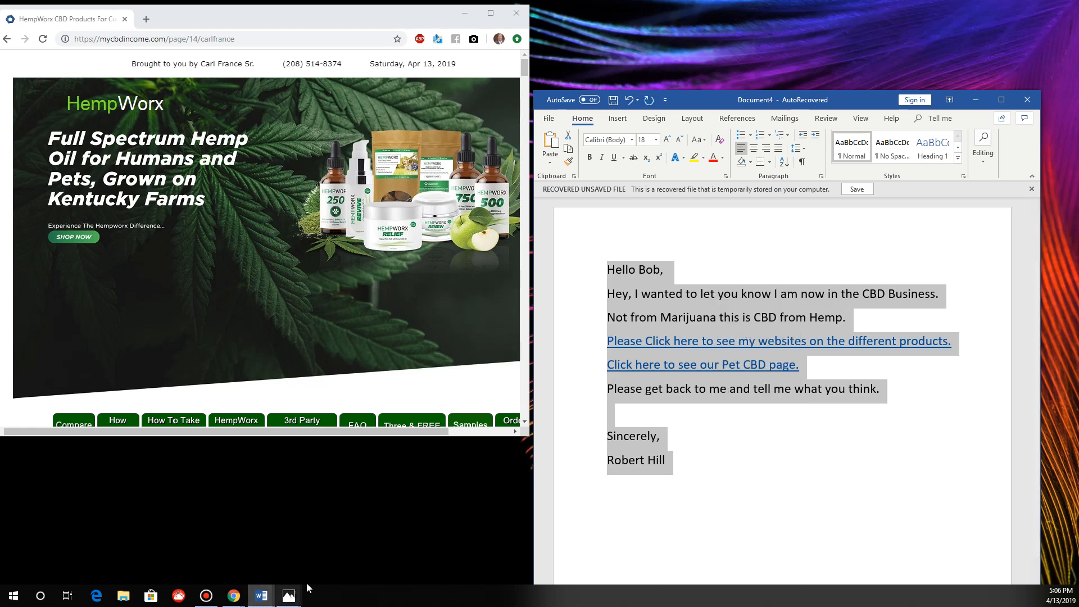
click(234, 596)
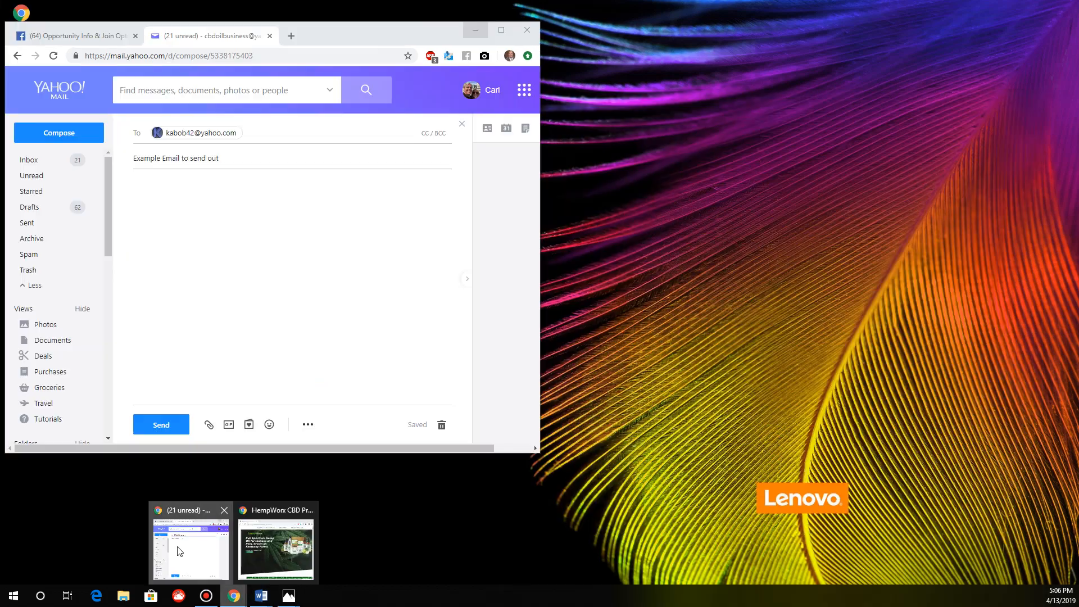
Paste the letter with both hyperlinked lines into the Yahoo draft body and maximize the window.
click(182, 548)
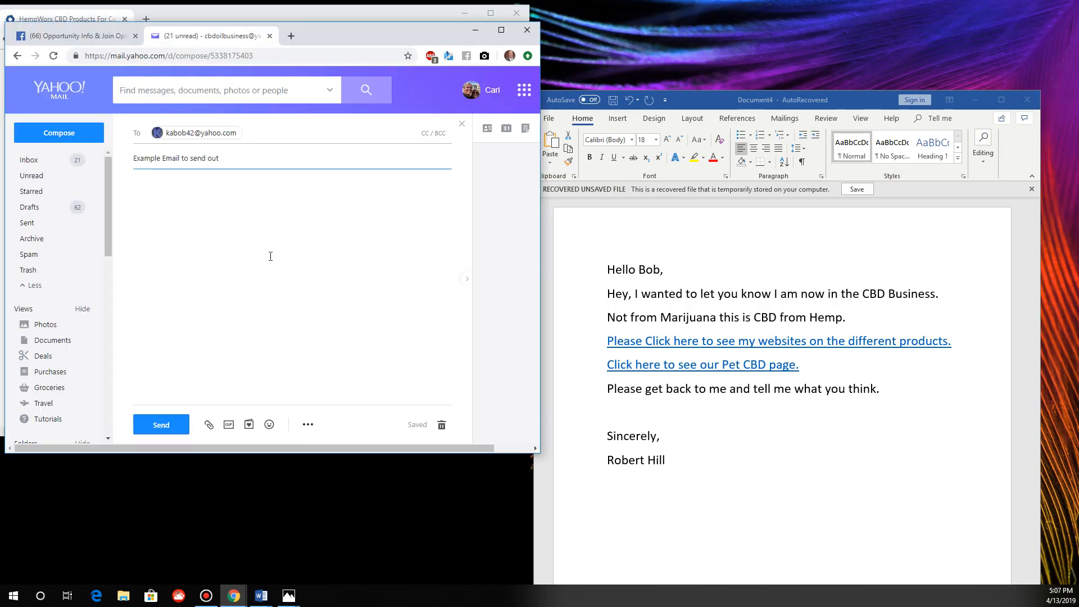
right_click(175, 196)
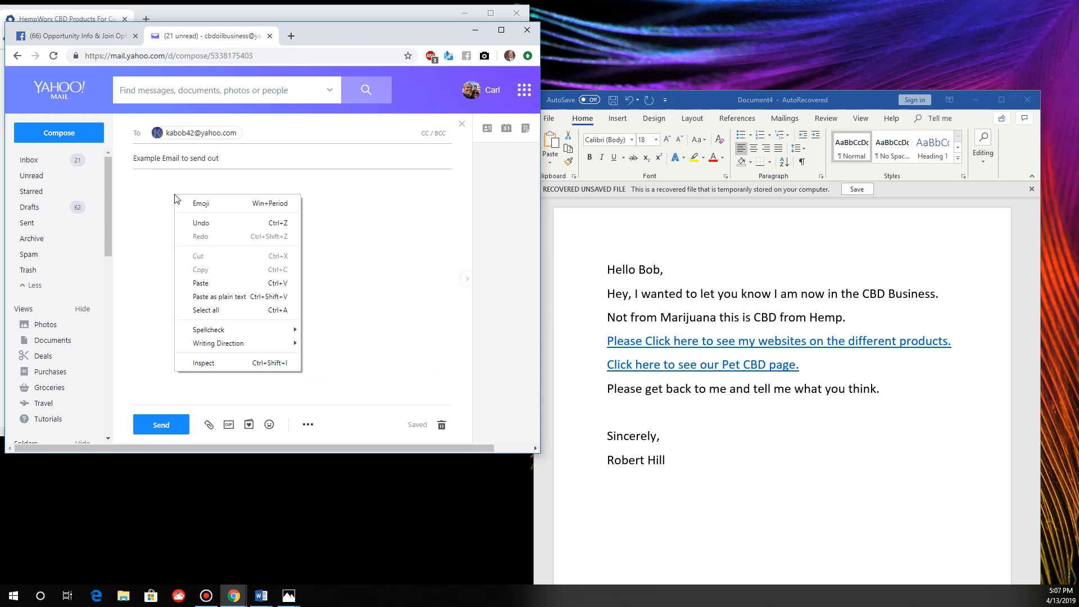
click(216, 284)
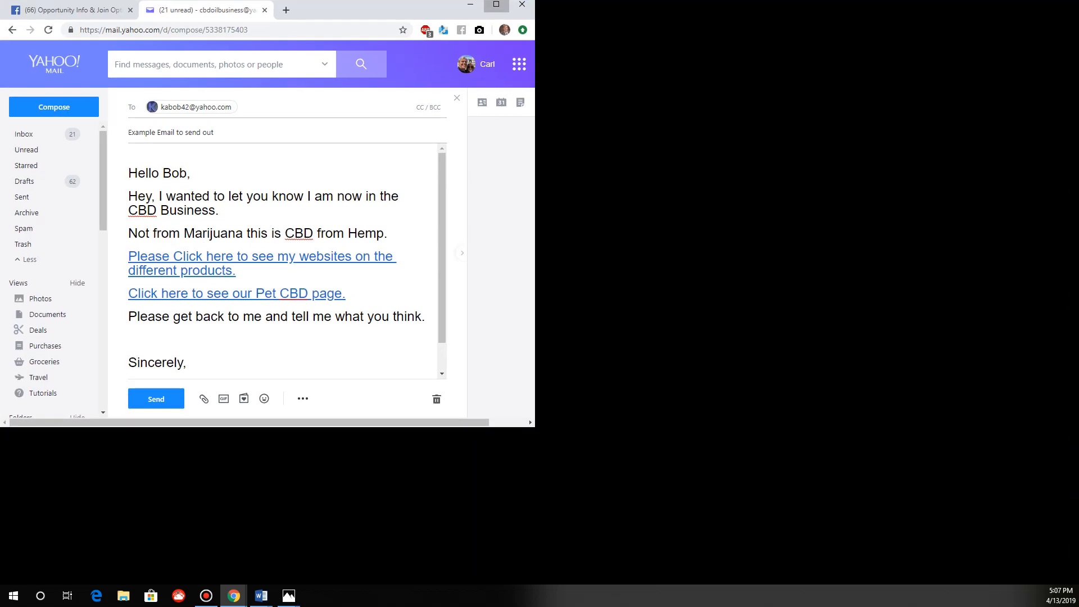
click(501, 30)
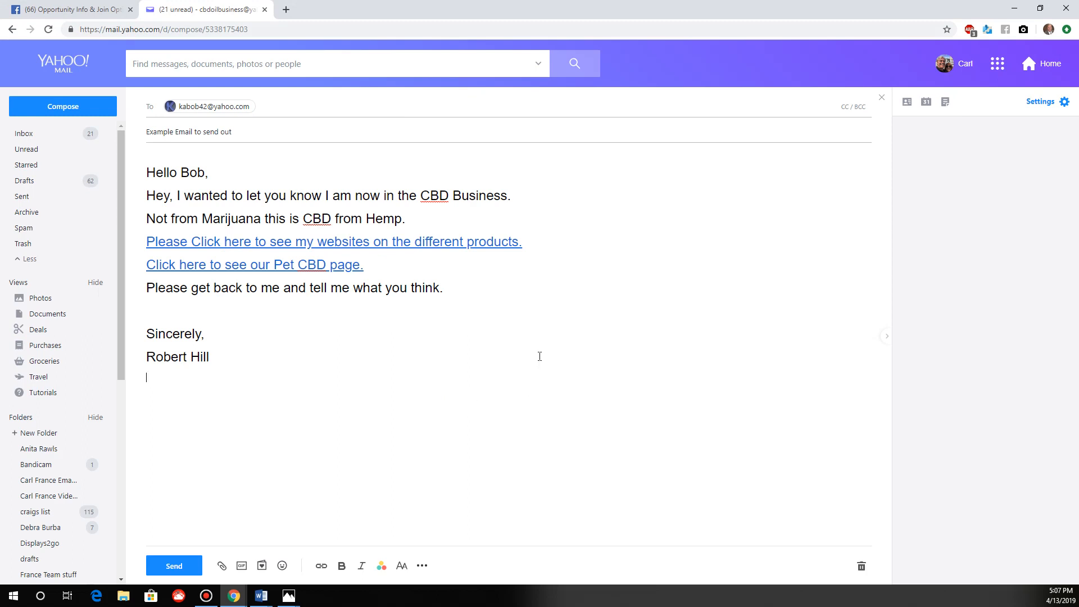
Send the 'Example Email to send out' message and view it in the Sent folder.
click(180, 568)
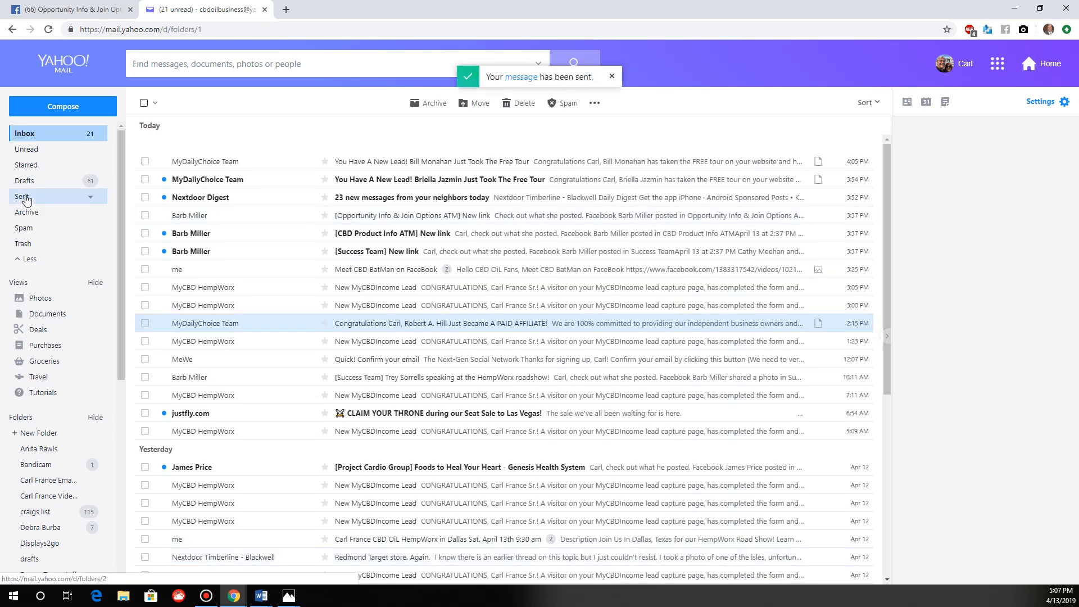
click(26, 198)
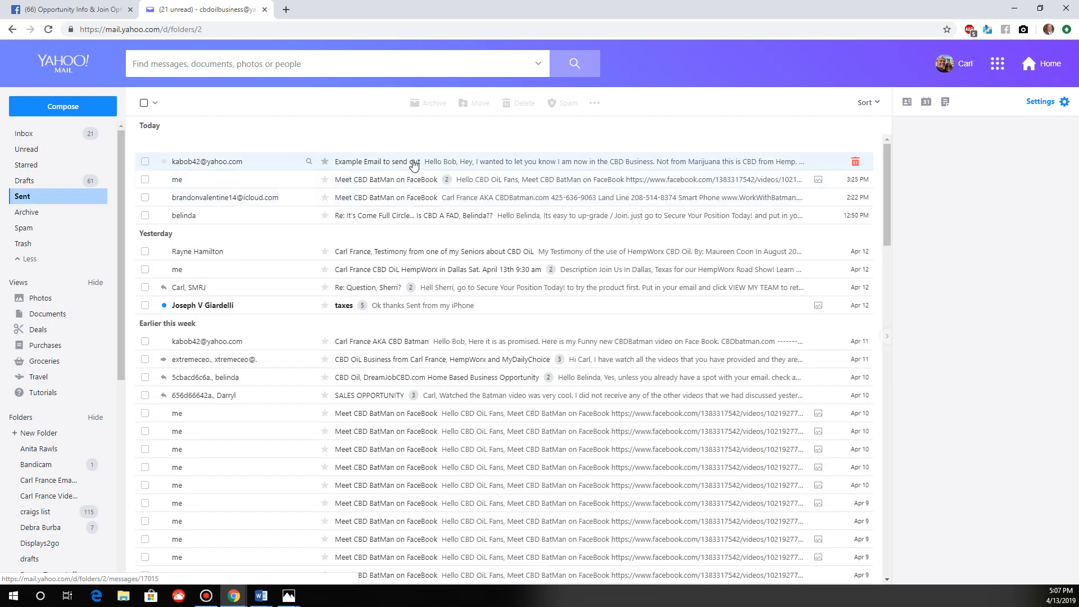
Open the sent message, verify its first link loads the HempWorx page, then close that tab.
click(414, 164)
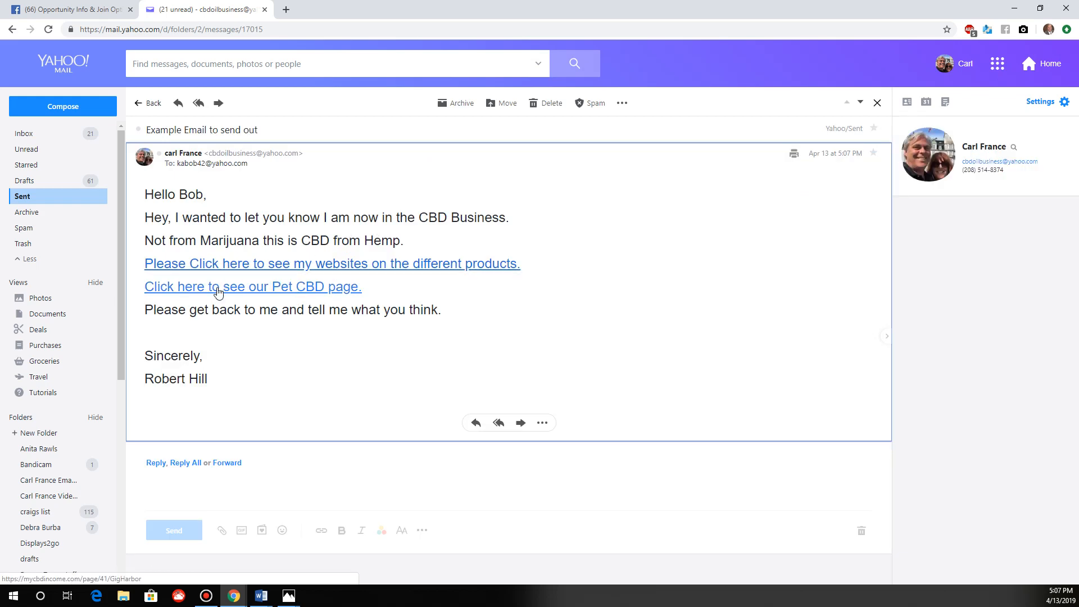
click(292, 270)
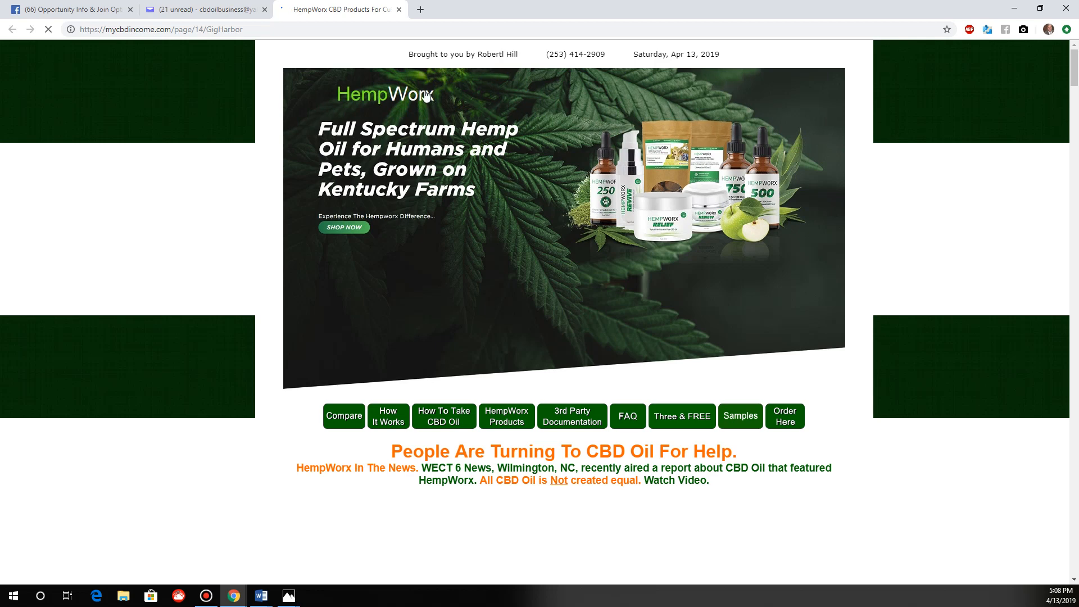
click(399, 10)
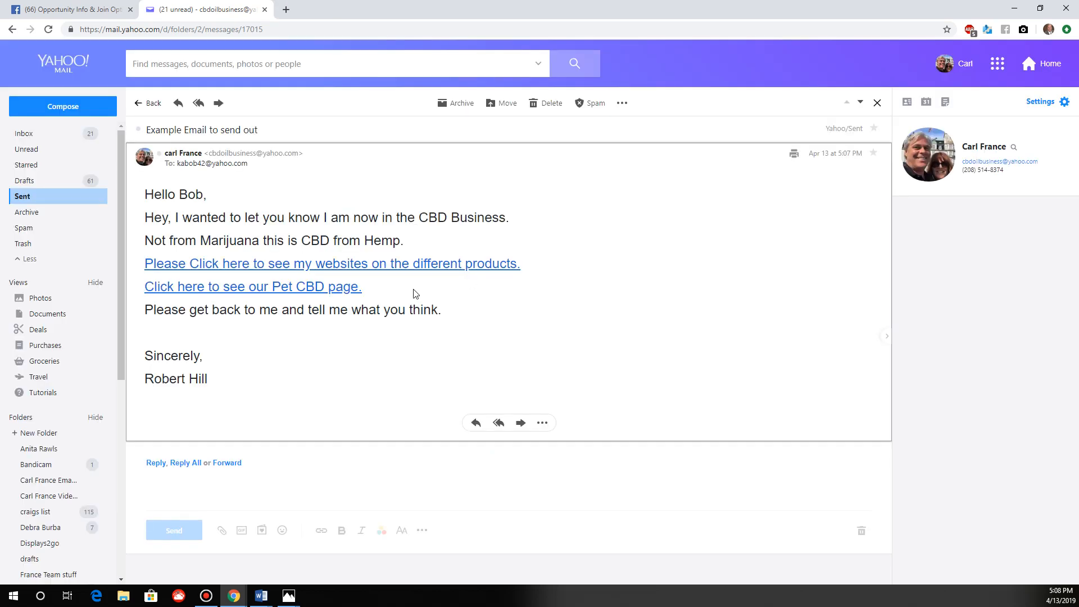
click(319, 289)
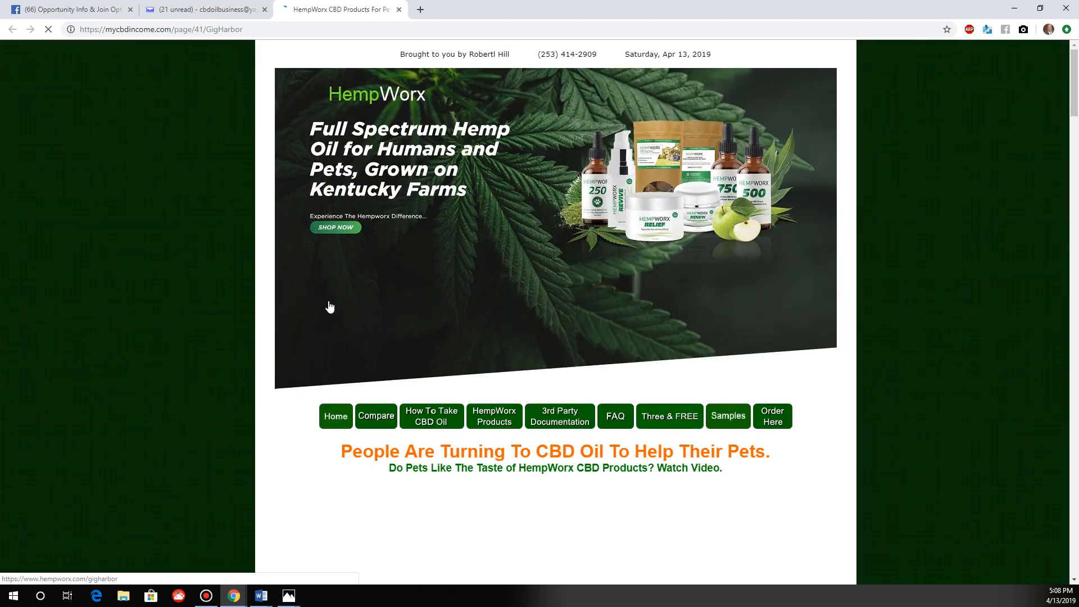
click(201, 28)
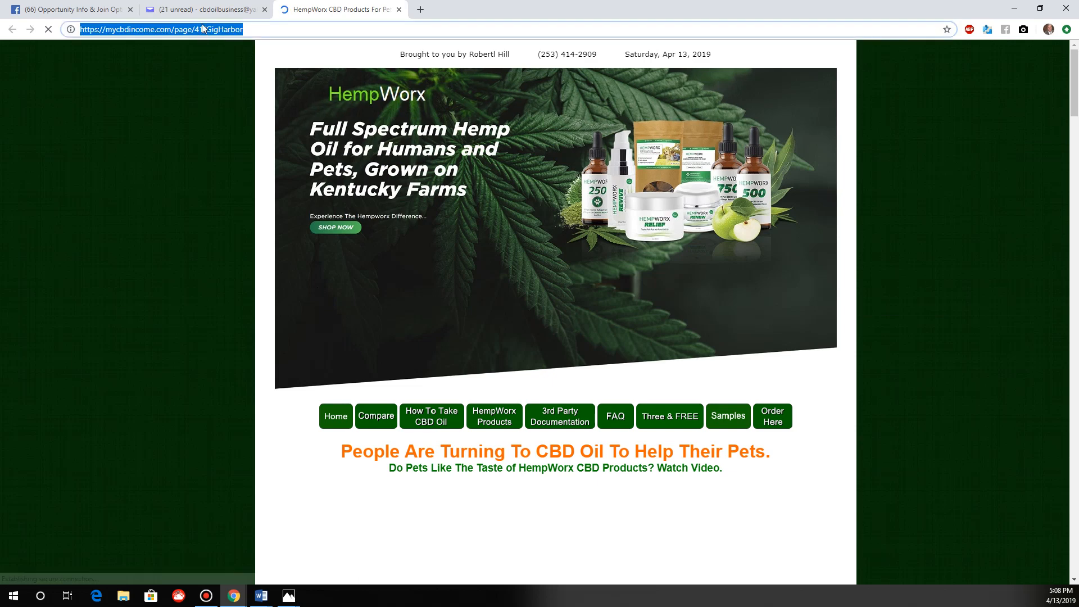
click(398, 10)
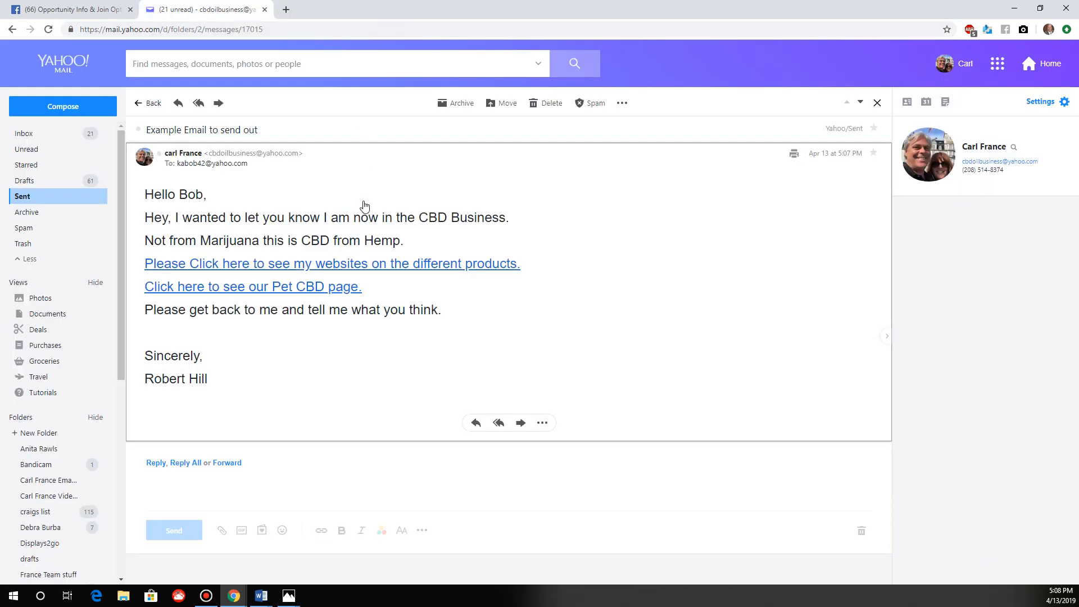